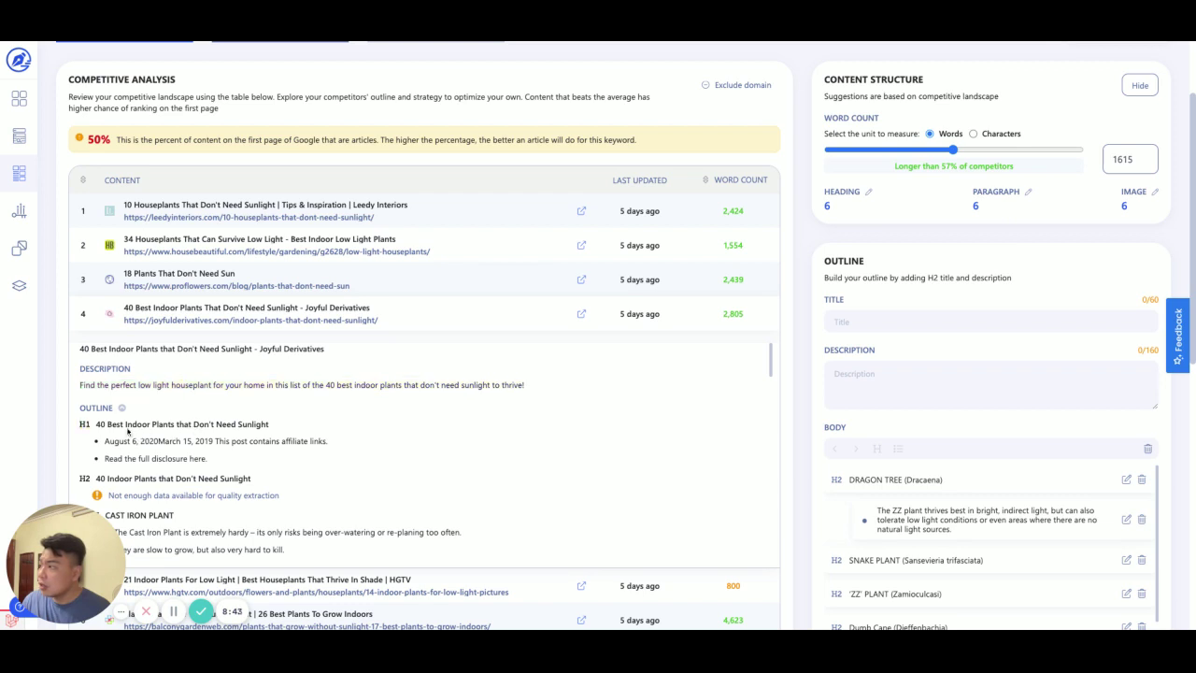
Step: Copy the competitor's H1 '40 Best Indoor Plants that Don't Need Sunlight' and its description into the outline
{"action": "left_click", "coordinate": [151, 351]}
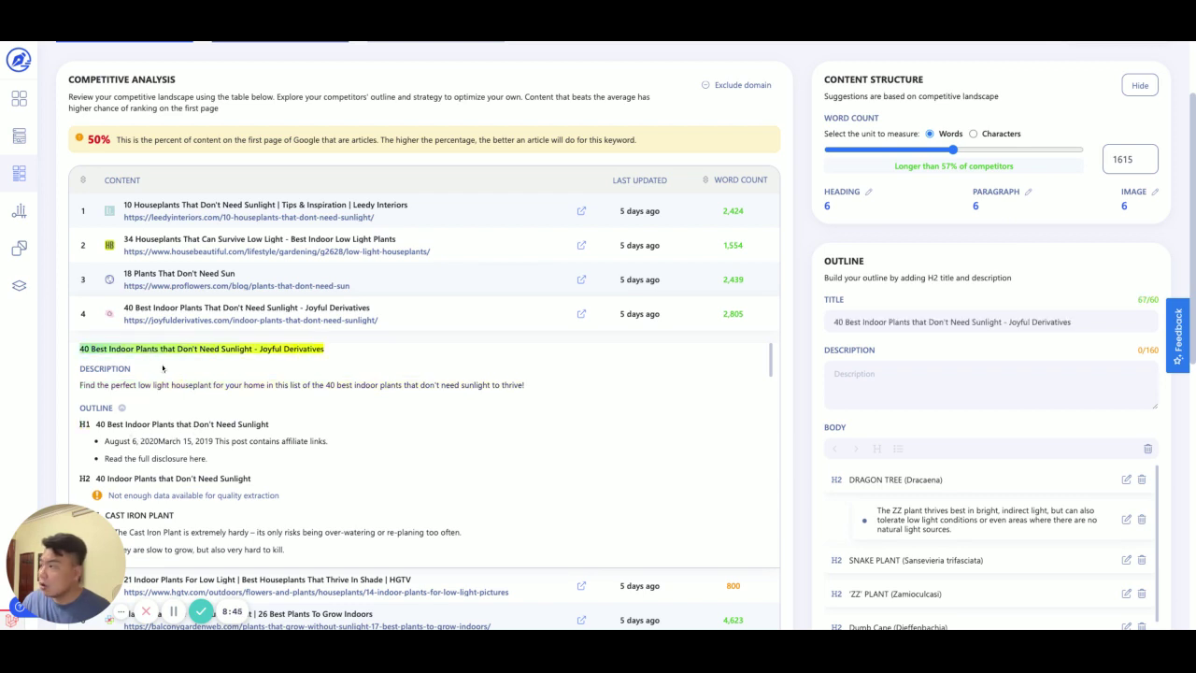
{"action": "left_click", "coordinate": [162, 385]}
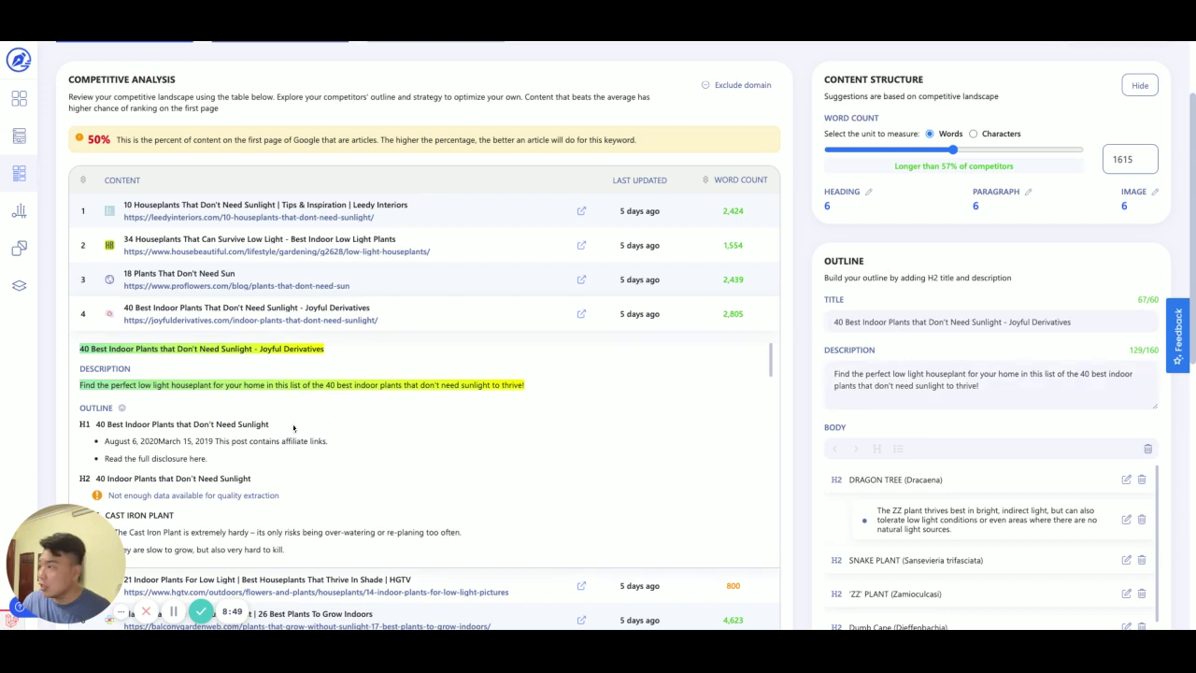
{"action": "left_click", "coordinate": [215, 428]}
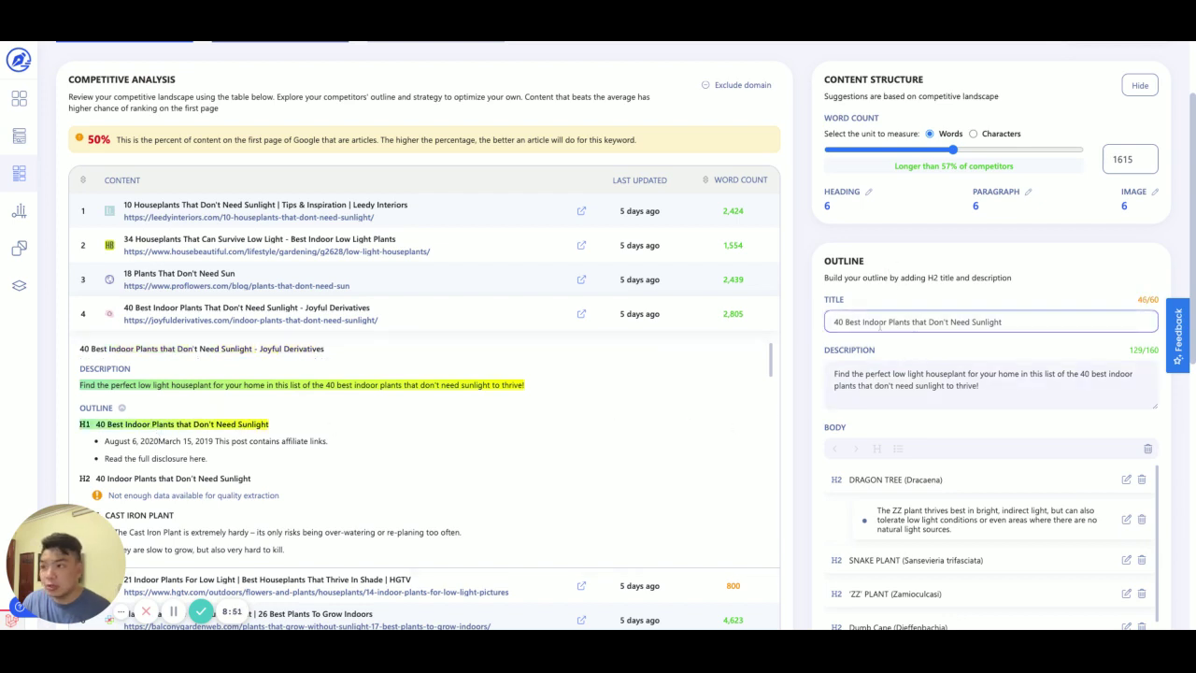
{"action": "scroll", "coordinate": [288, 452], "scroll_direction": "up", "scroll_amount": 1}
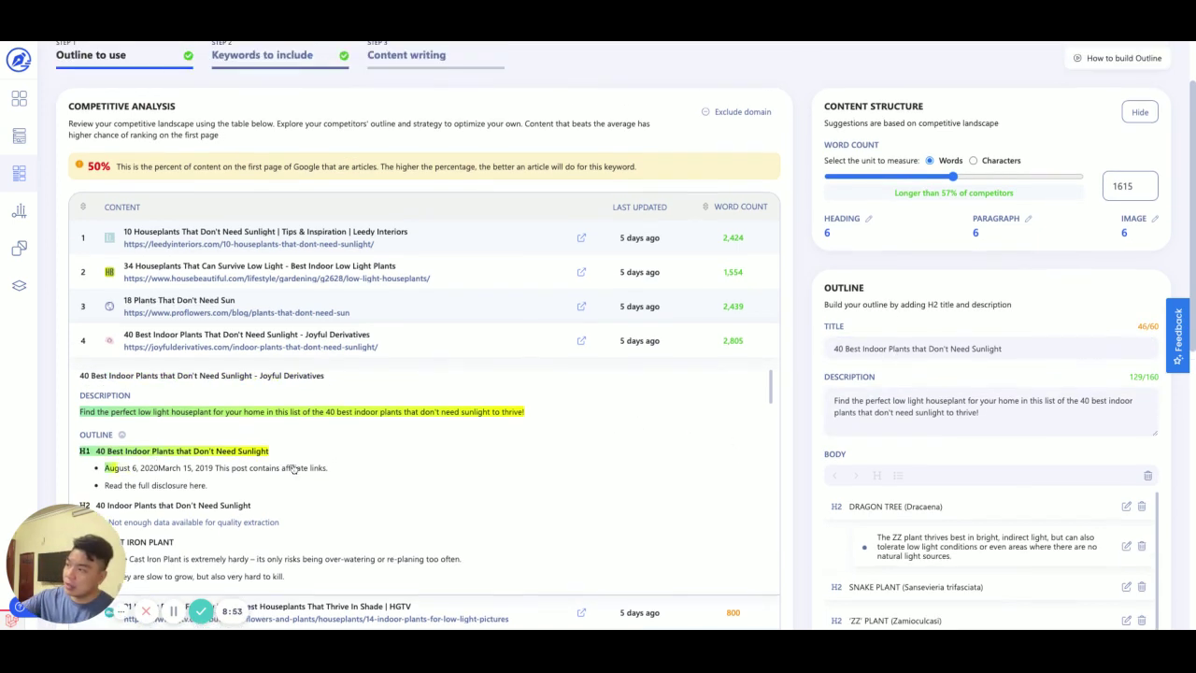
{"action": "scroll", "coordinate": [281, 467], "scroll_direction": "down", "scroll_amount": 2}
{"action": "scroll", "coordinate": [831, 477], "scroll_direction": "down", "scroll_amount": 2}
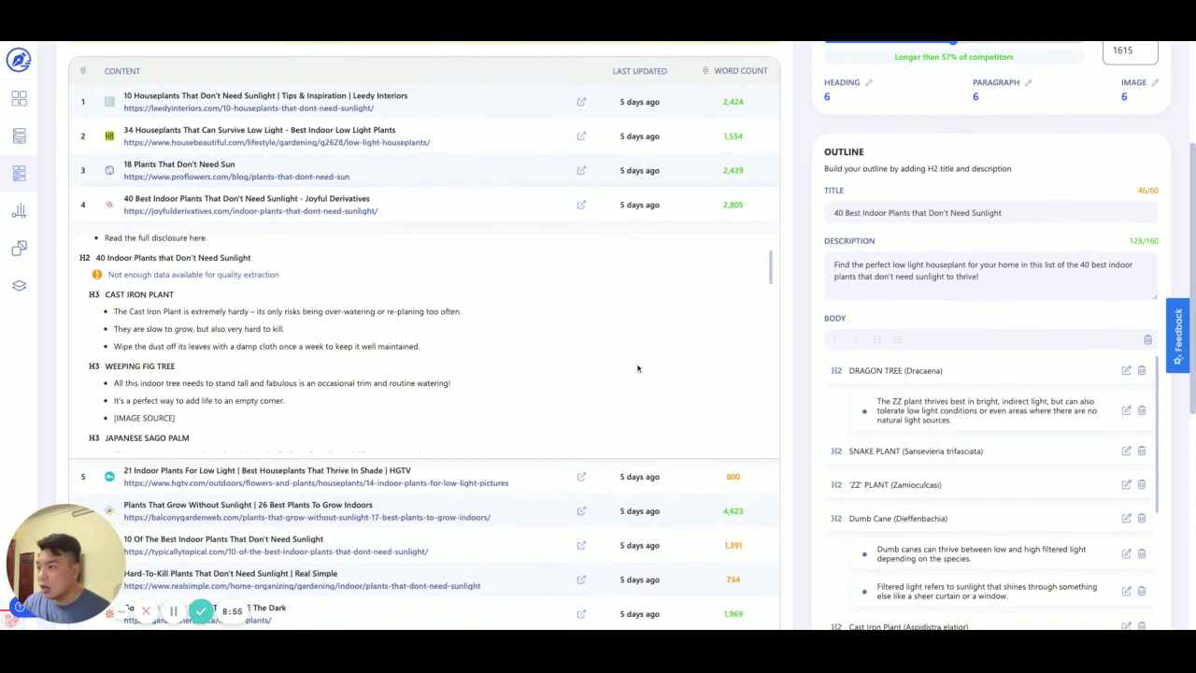
{"action": "scroll", "coordinate": [637, 370], "scroll_direction": "up", "scroll_amount": 2}
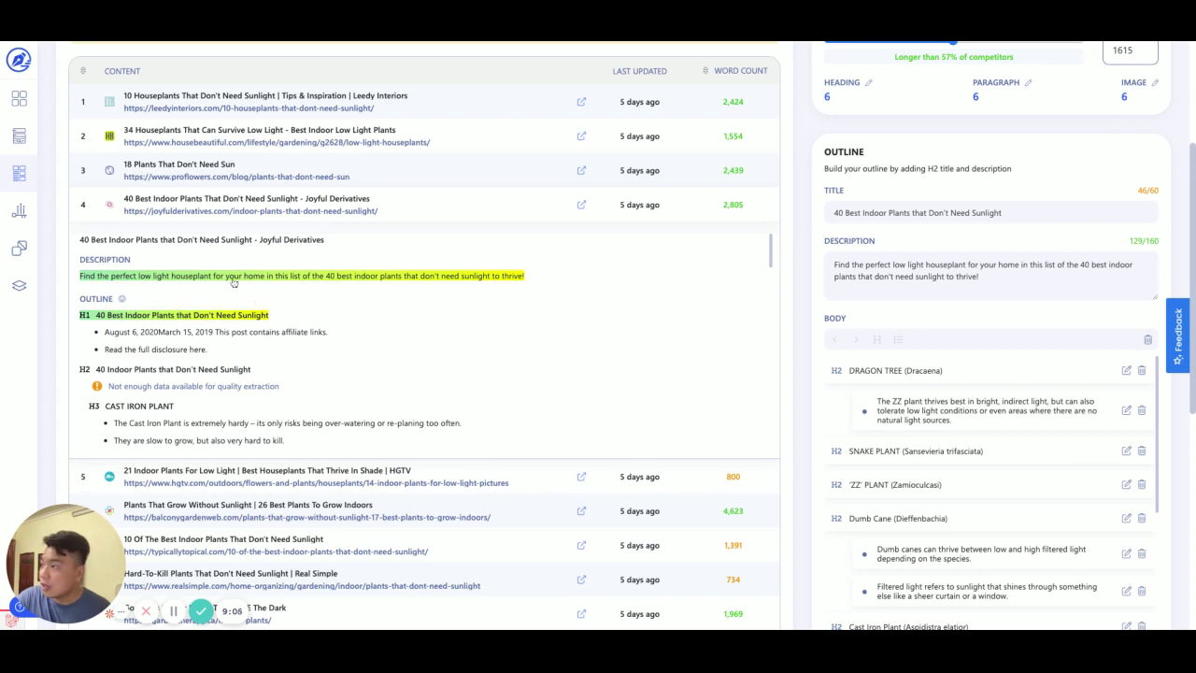
{"action": "left_click", "coordinate": [918, 259]}
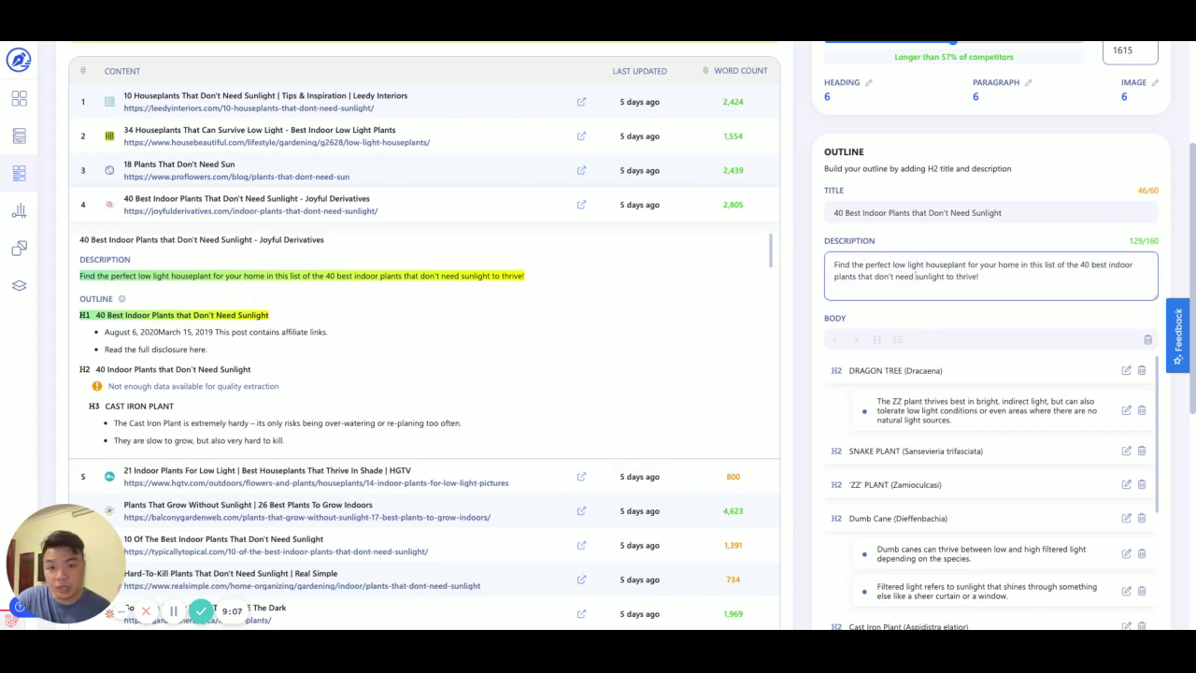
{"action": "left_click", "coordinate": [595, 267]}
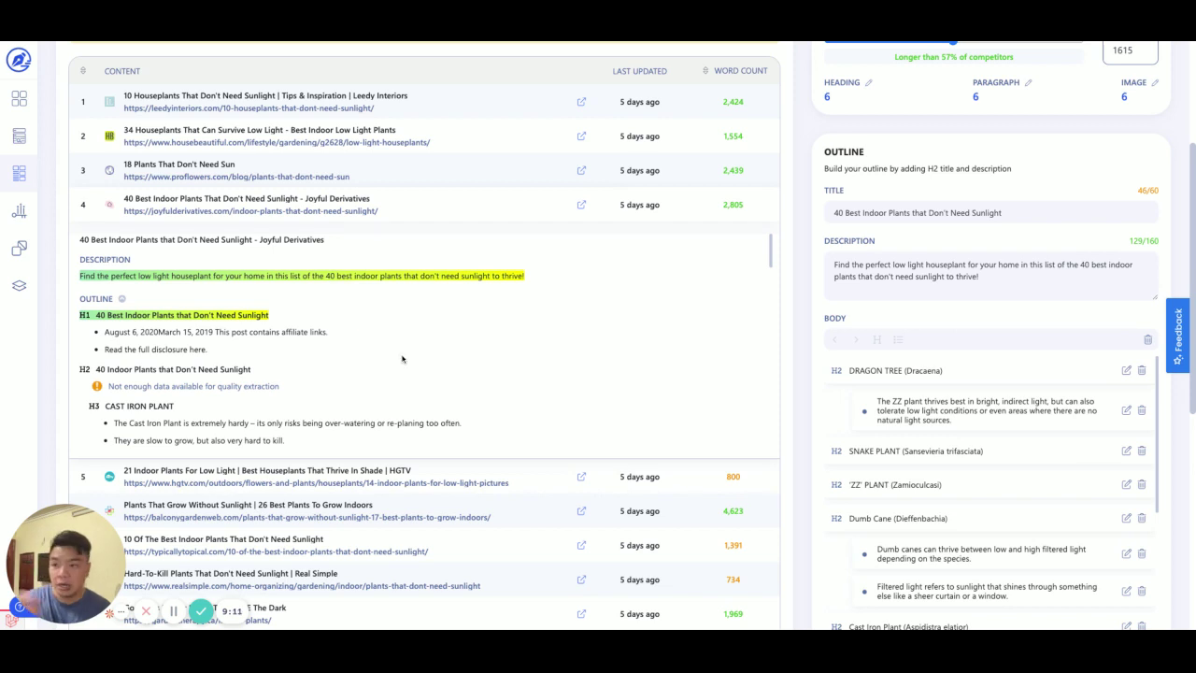
Step: Scroll through the competitor outline to review its headings
{"action": "scroll", "coordinate": [400, 367], "scroll_direction": "down", "scroll_amount": 2}
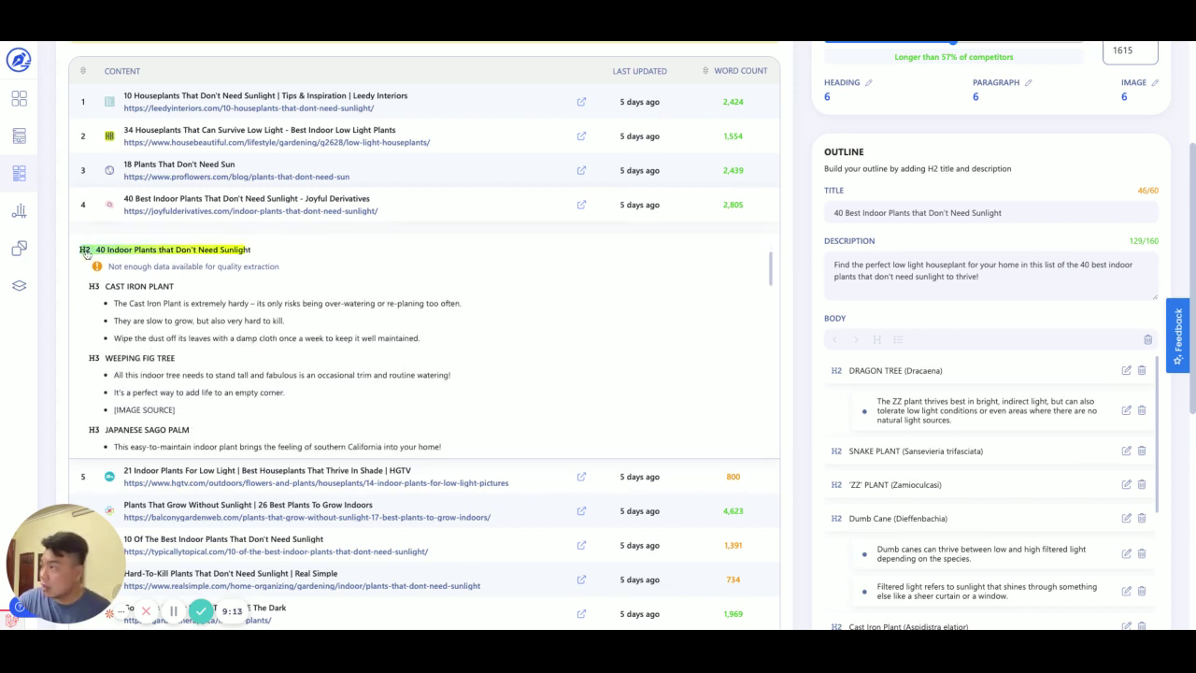
{"action": "scroll", "coordinate": [99, 343], "scroll_direction": "up", "scroll_amount": 1}
{"action": "scroll", "coordinate": [99, 343], "scroll_direction": "up", "scroll_amount": 1}
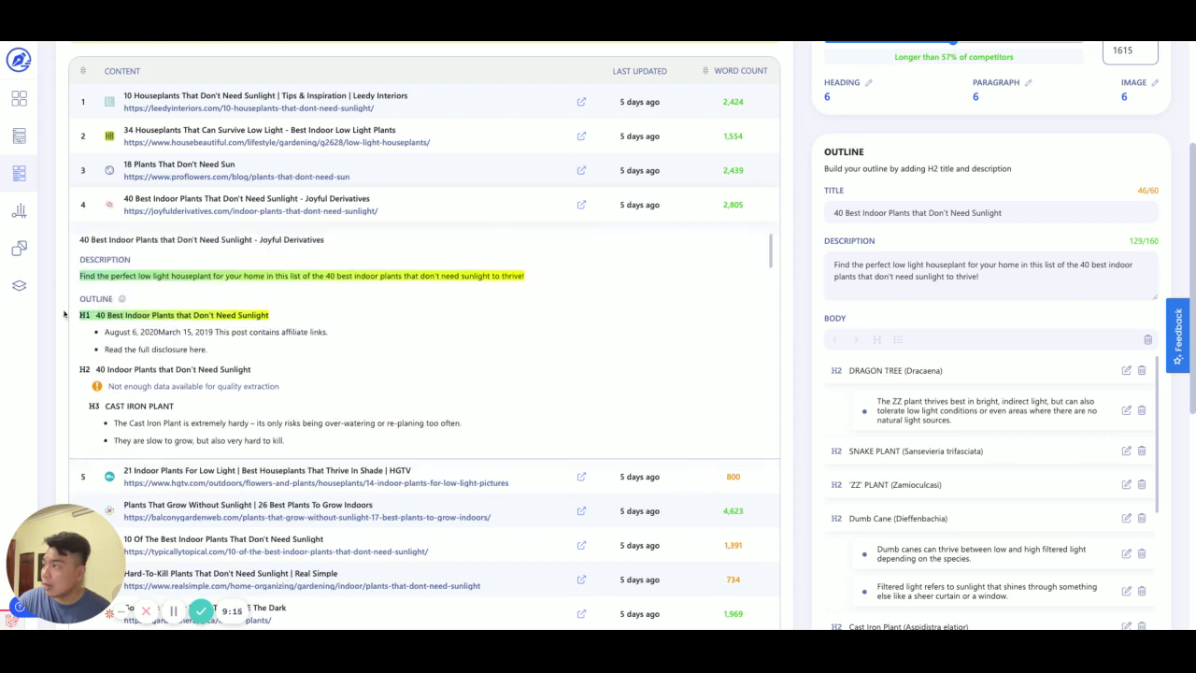
{"action": "scroll", "coordinate": [75, 271], "scroll_direction": "down", "scroll_amount": 1}
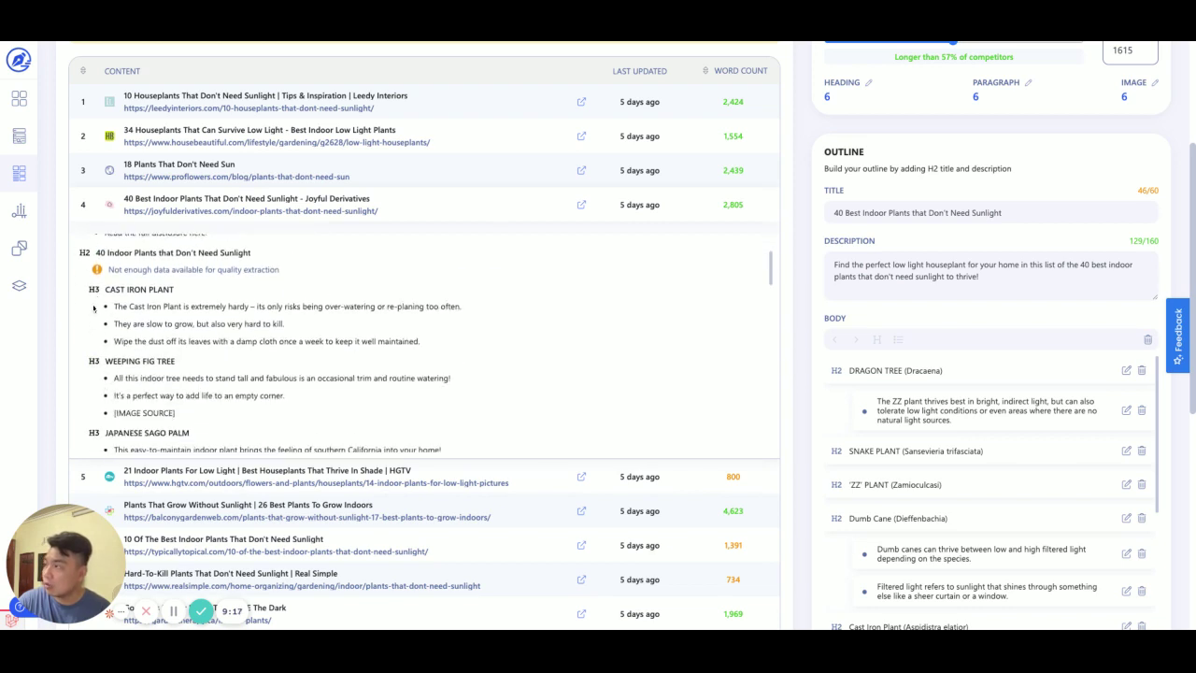
{"action": "scroll", "coordinate": [95, 350], "scroll_direction": "up", "scroll_amount": 1}
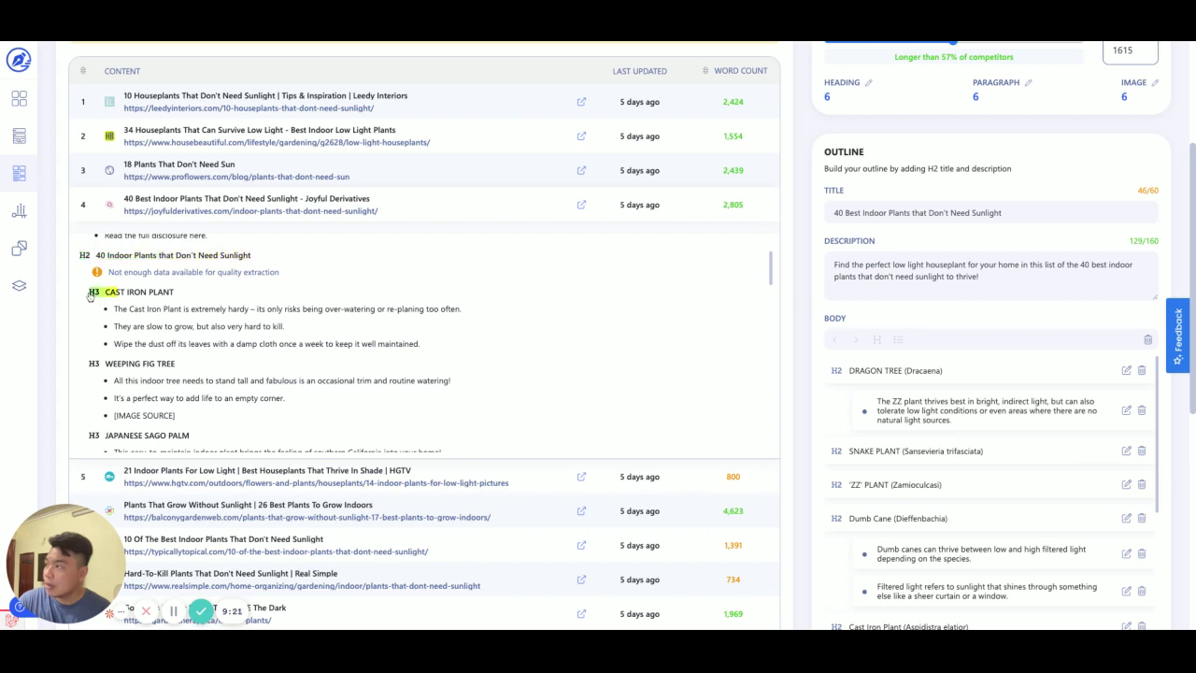
{"action": "scroll", "coordinate": [88, 365], "scroll_direction": "down", "scroll_amount": 3}
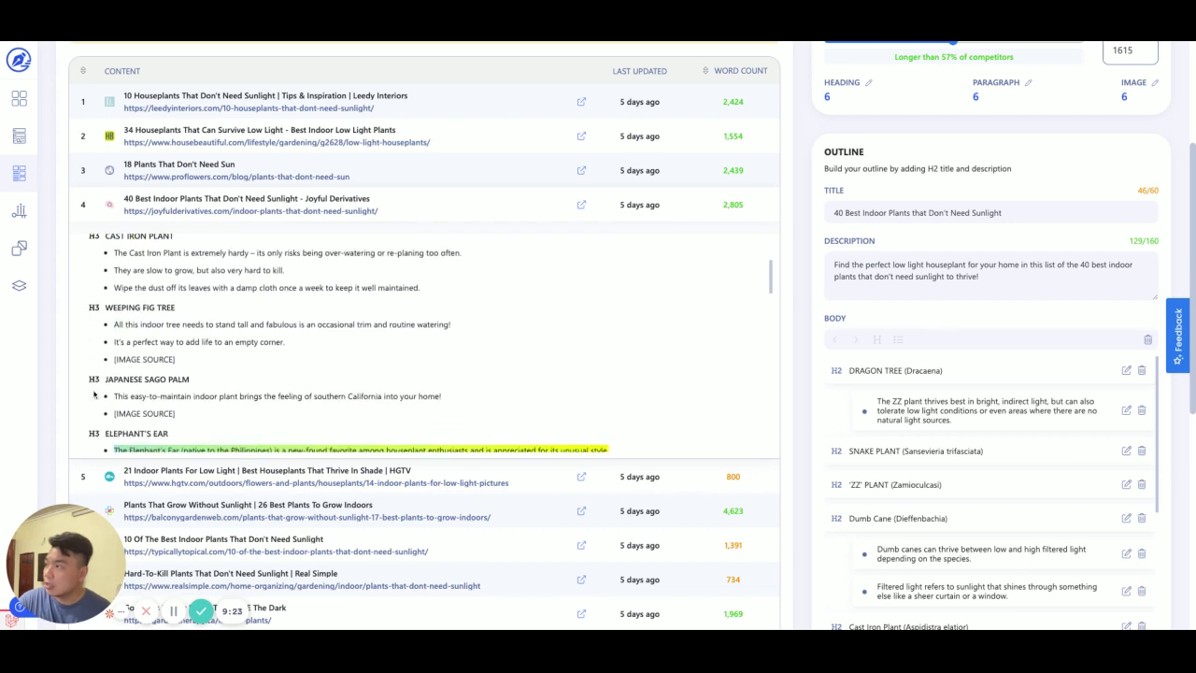
{"action": "scroll", "coordinate": [93, 394], "scroll_direction": "down", "scroll_amount": 4}
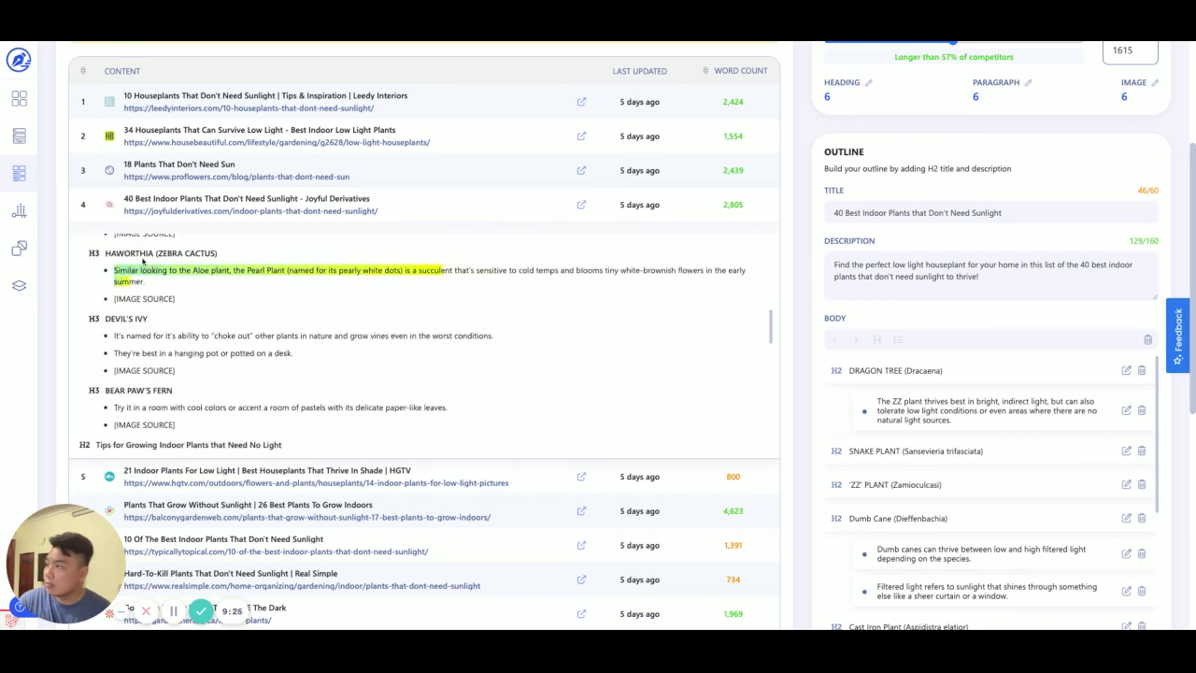
{"action": "scroll", "coordinate": [199, 342], "scroll_direction": "down", "scroll_amount": 1}
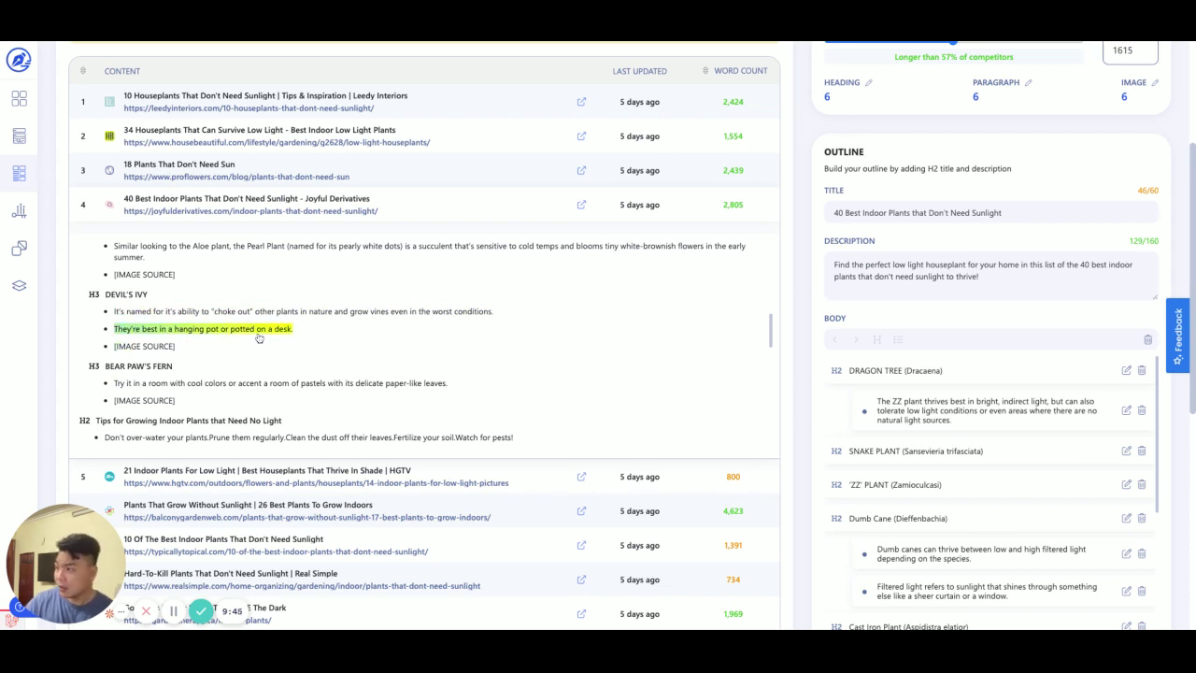
{"action": "scroll", "coordinate": [399, 341], "scroll_direction": "down", "scroll_amount": 1}
{"action": "scroll", "coordinate": [93, 276], "scroll_direction": "down", "scroll_amount": 1}
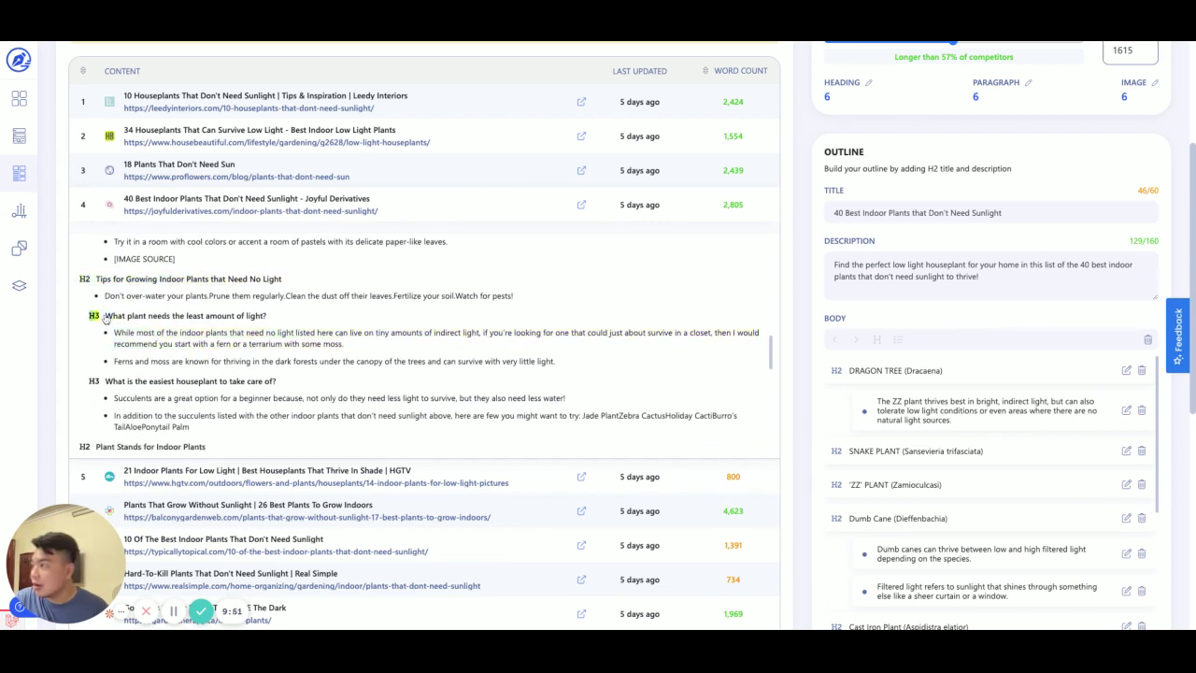
{"action": "scroll", "coordinate": [196, 386], "scroll_direction": "down", "scroll_amount": 1}
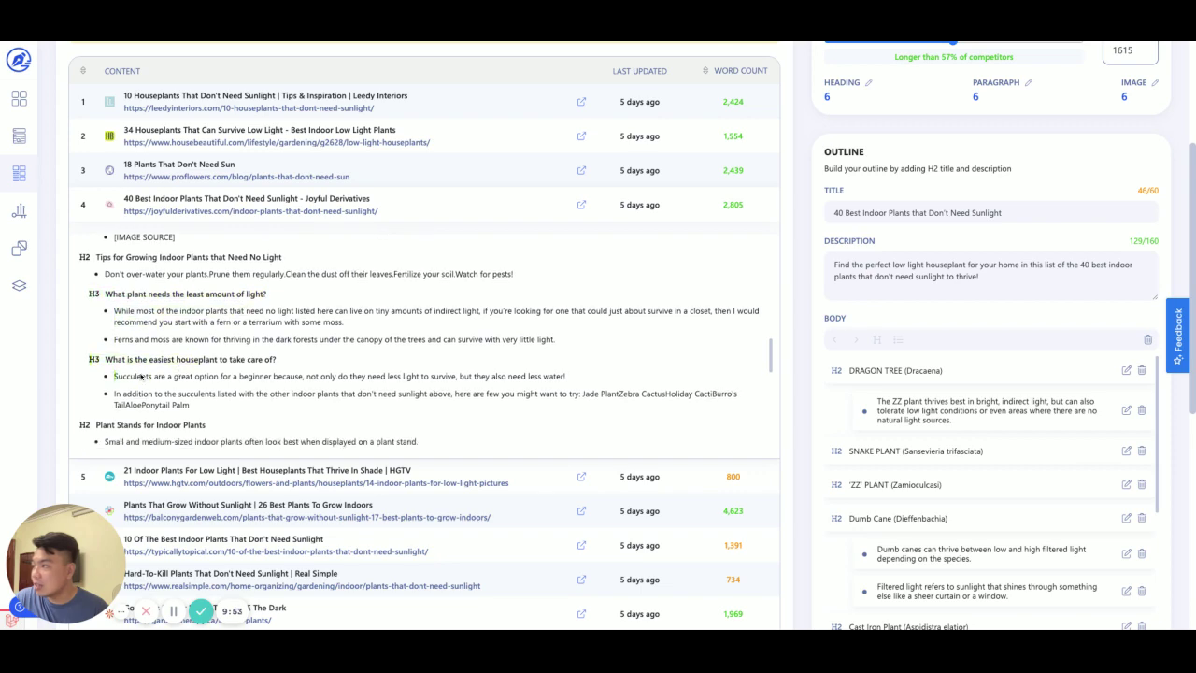
{"action": "scroll", "coordinate": [277, 372], "scroll_direction": "down", "scroll_amount": 1}
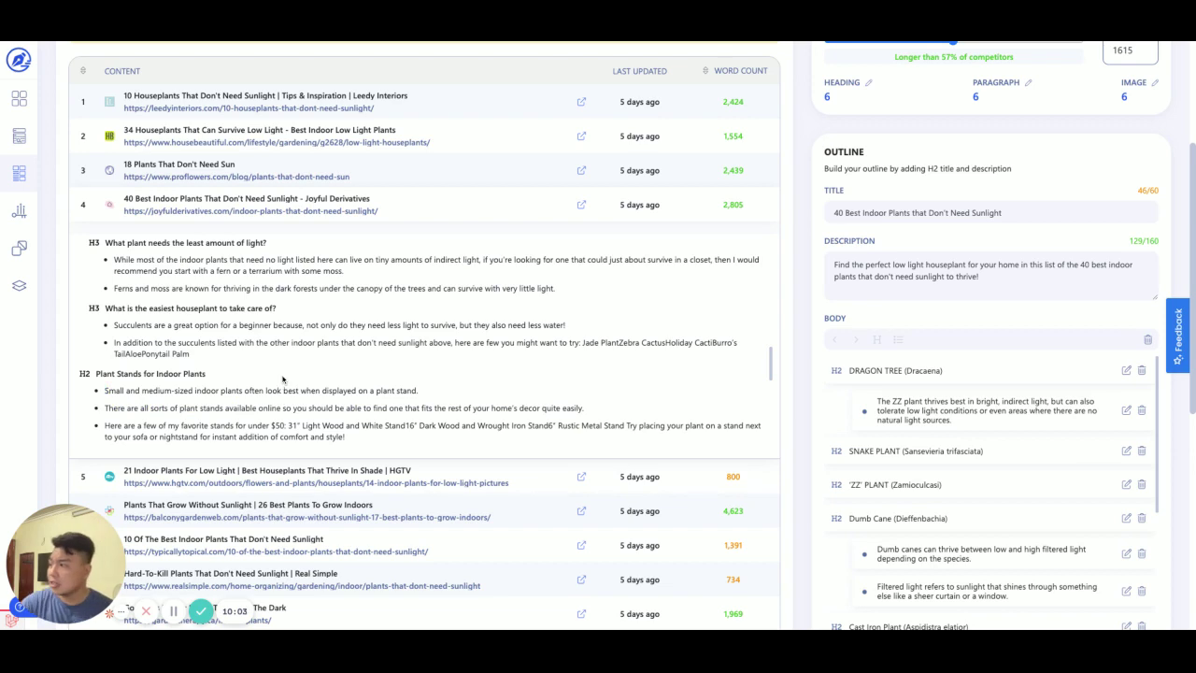
{"action": "scroll", "coordinate": [276, 392], "scroll_direction": "down", "scroll_amount": 1}
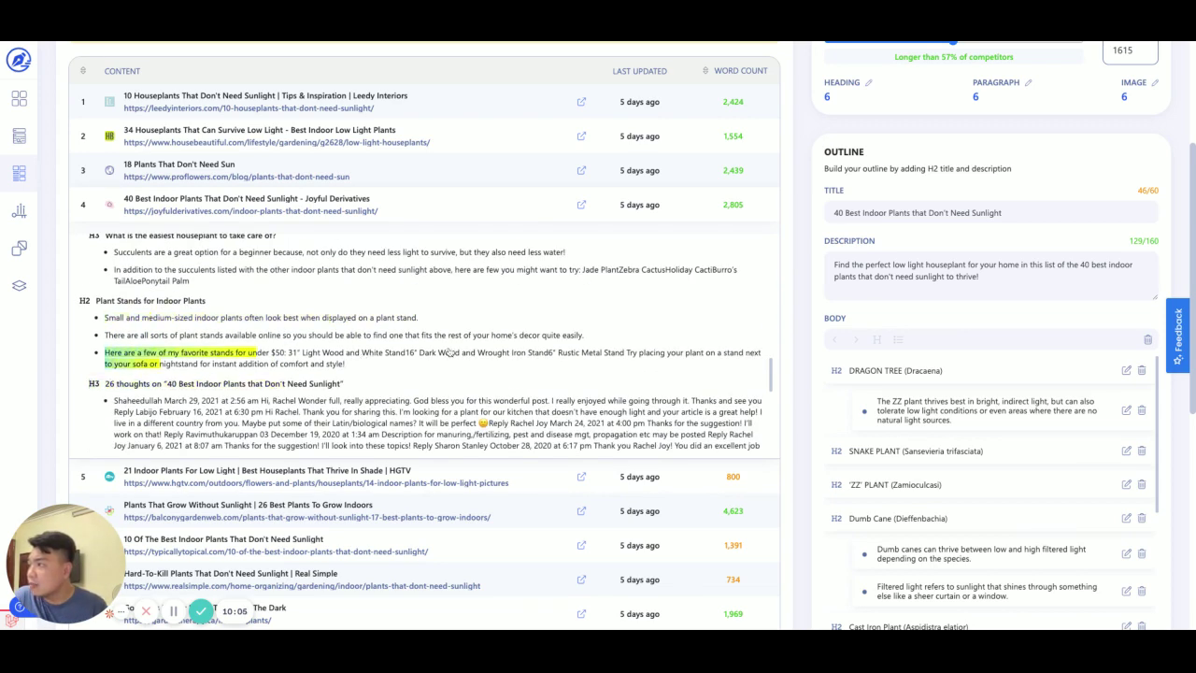
{"action": "scroll", "coordinate": [224, 280], "scroll_direction": "up", "scroll_amount": 1}
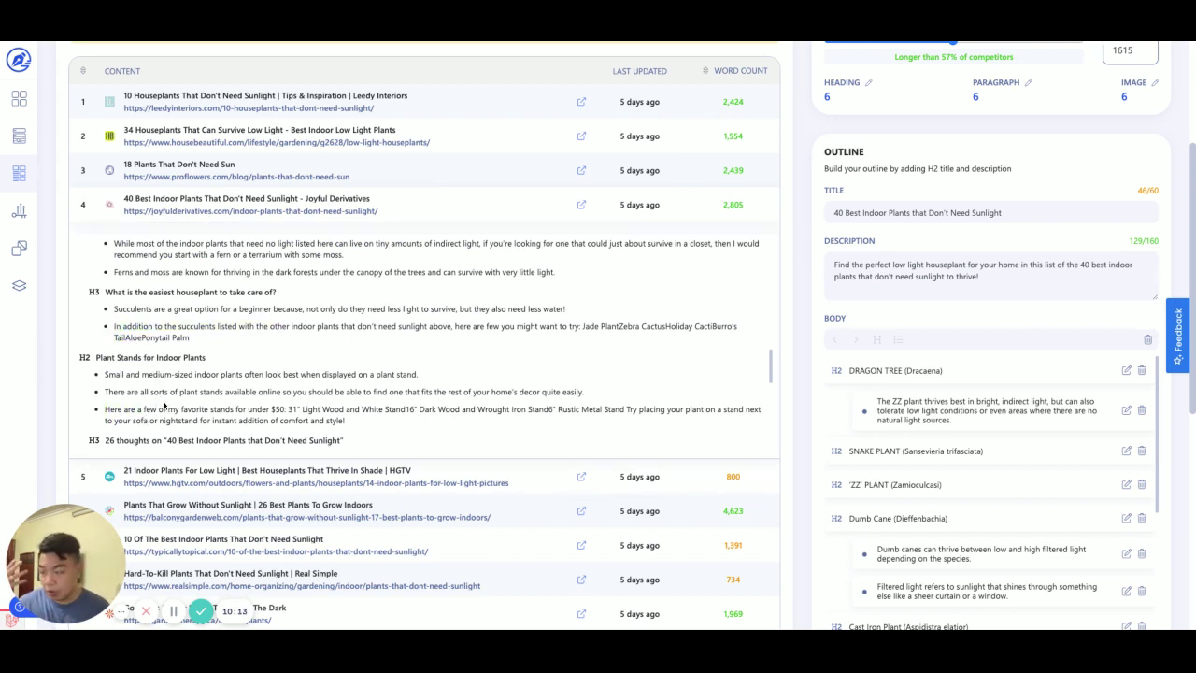
Step: Add the H3 'What is the easiest houseplant to take care of?' after the Nerve Plant section
{"action": "left_click_drag", "start_coordinate": [104, 392], "coordinate": [222, 393]}
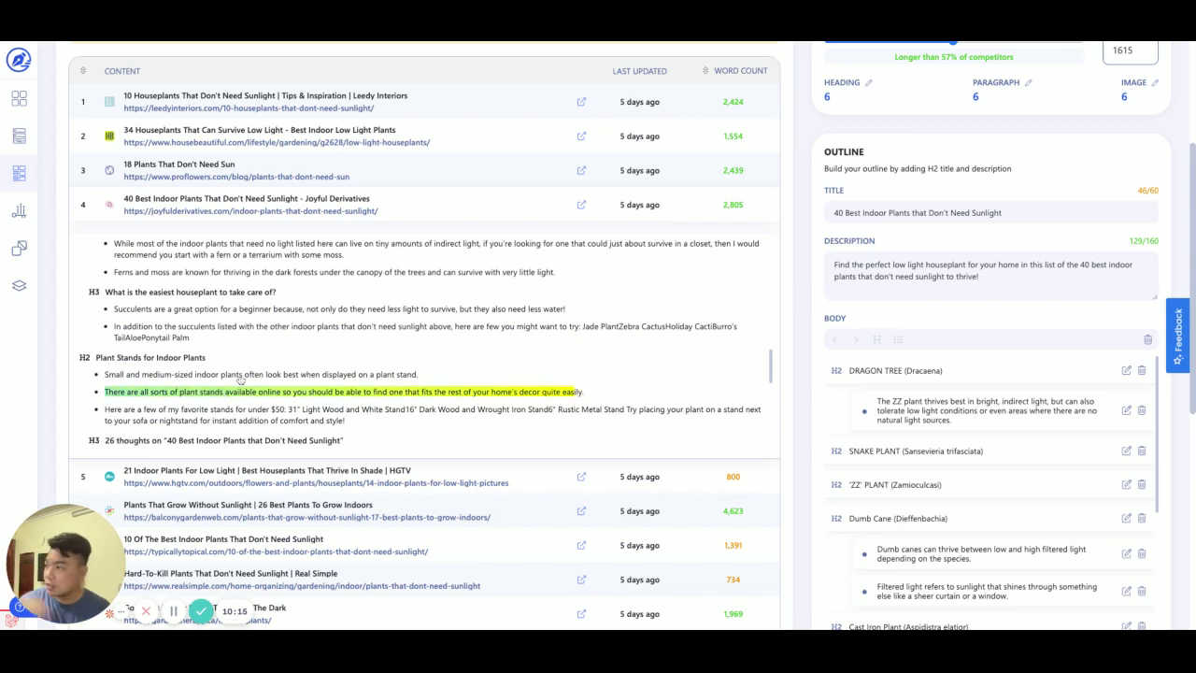
{"action": "left_click_drag", "start_coordinate": [114, 309], "coordinate": [232, 309]}
{"action": "left_click", "coordinate": [229, 292]}
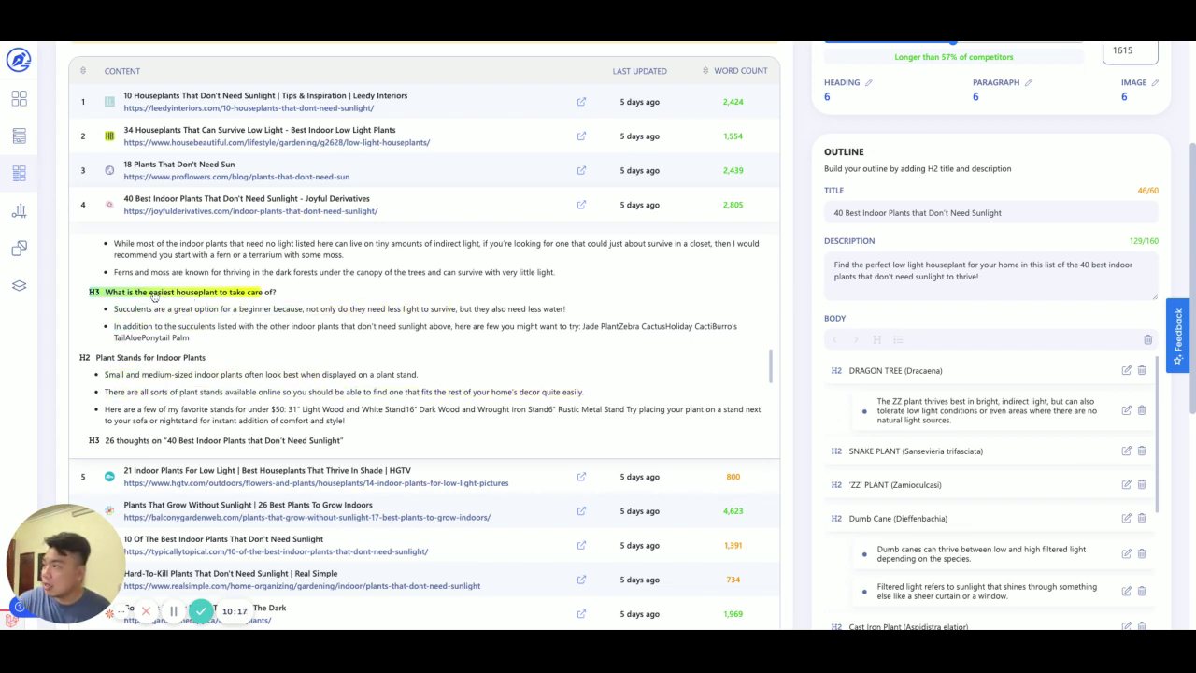
{"action": "scroll", "coordinate": [776, 490], "scroll_direction": "down", "scroll_amount": 2}
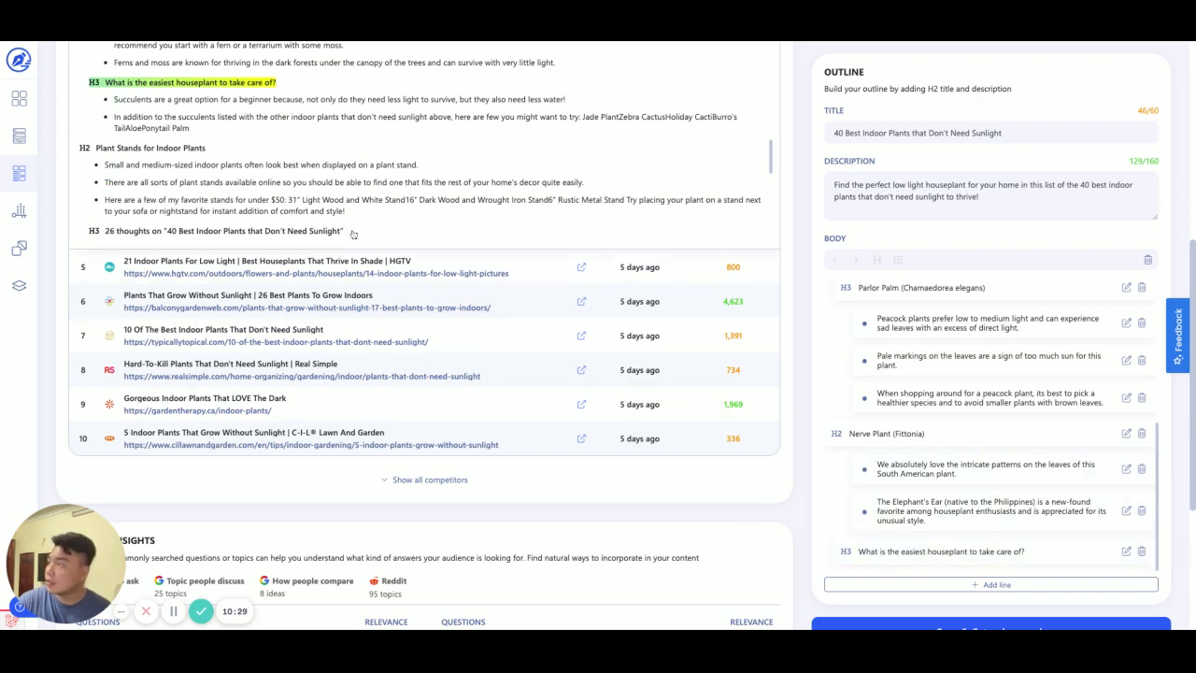
{"action": "left_click", "coordinate": [112, 166]}
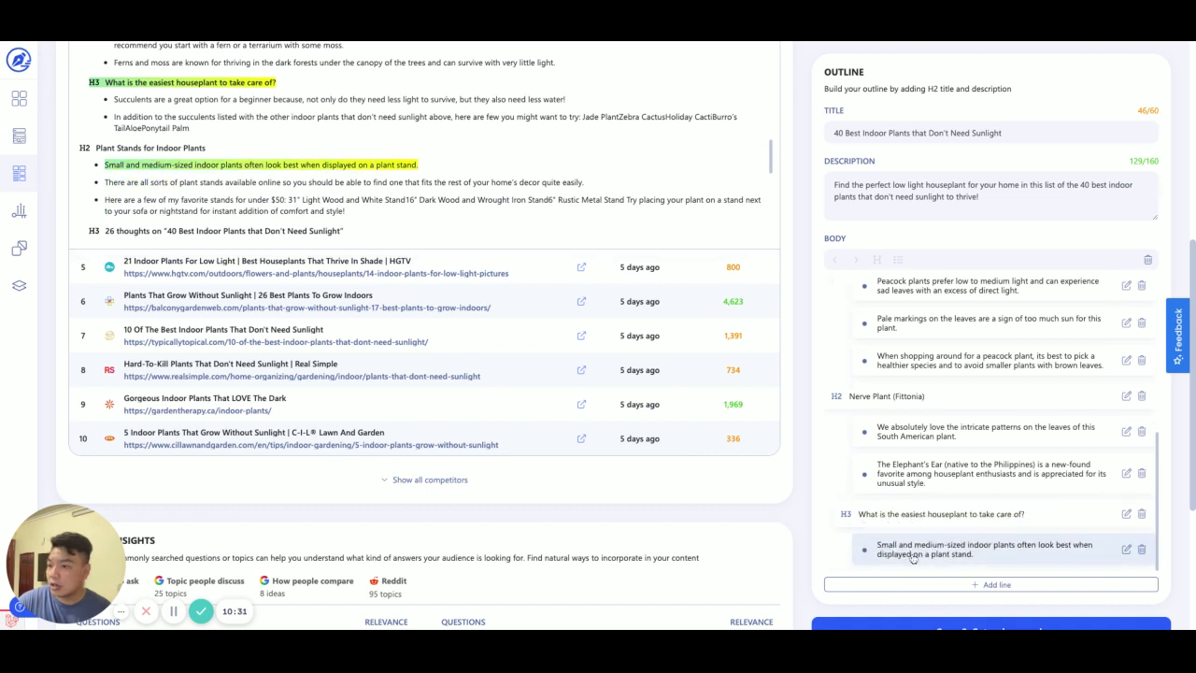
{"action": "left_click", "coordinate": [219, 182]}
{"action": "left_click", "coordinate": [235, 209]}
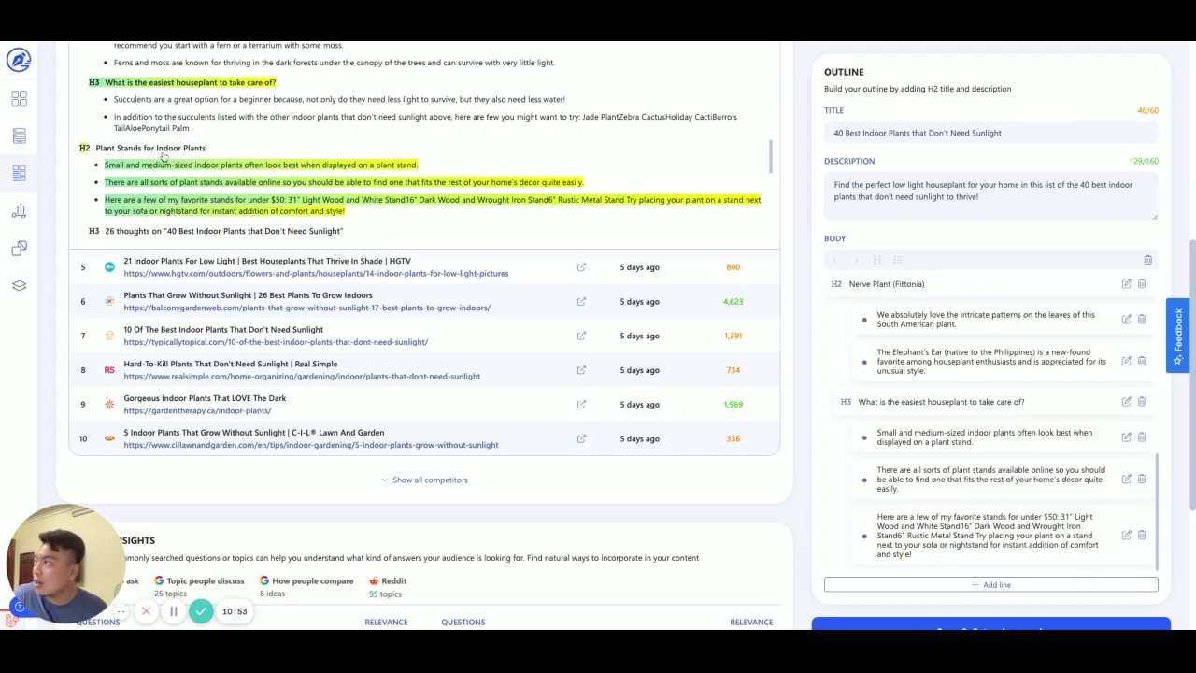
{"action": "scroll", "coordinate": [168, 149], "scroll_direction": "up", "scroll_amount": 1}
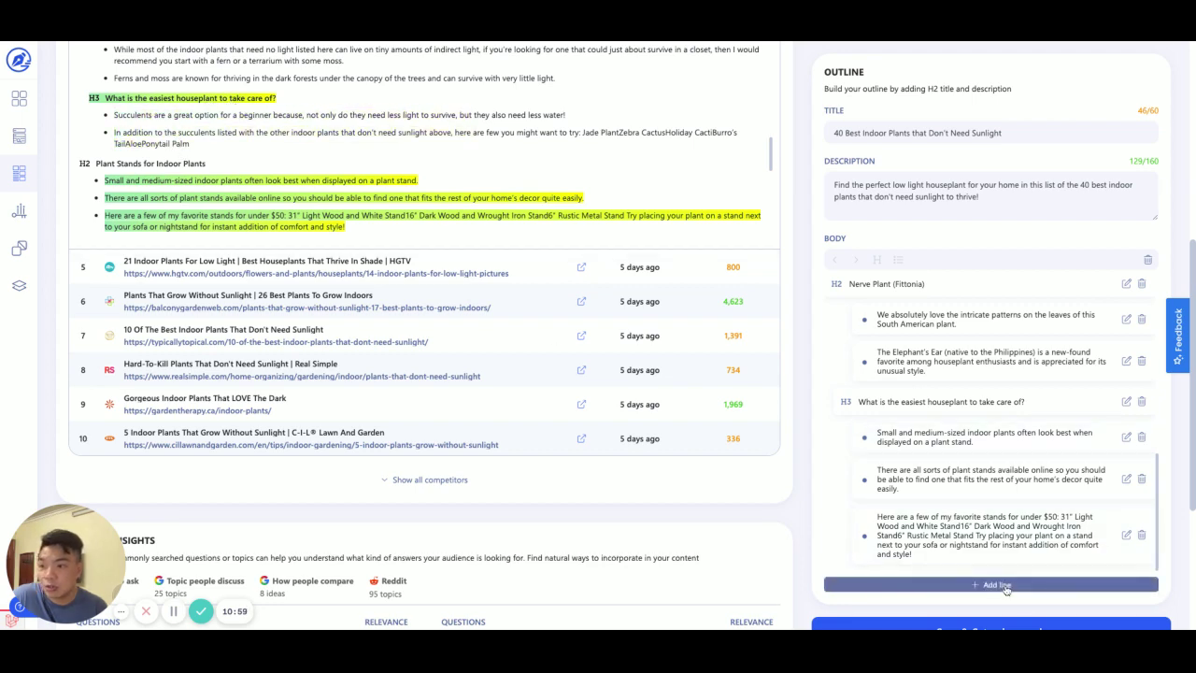
Step: Switch Suggest Insights to the Reddit tab listing 95 topics on indoor plants without sunlight
{"action": "scroll", "coordinate": [629, 545], "scroll_direction": "down", "scroll_amount": 2}
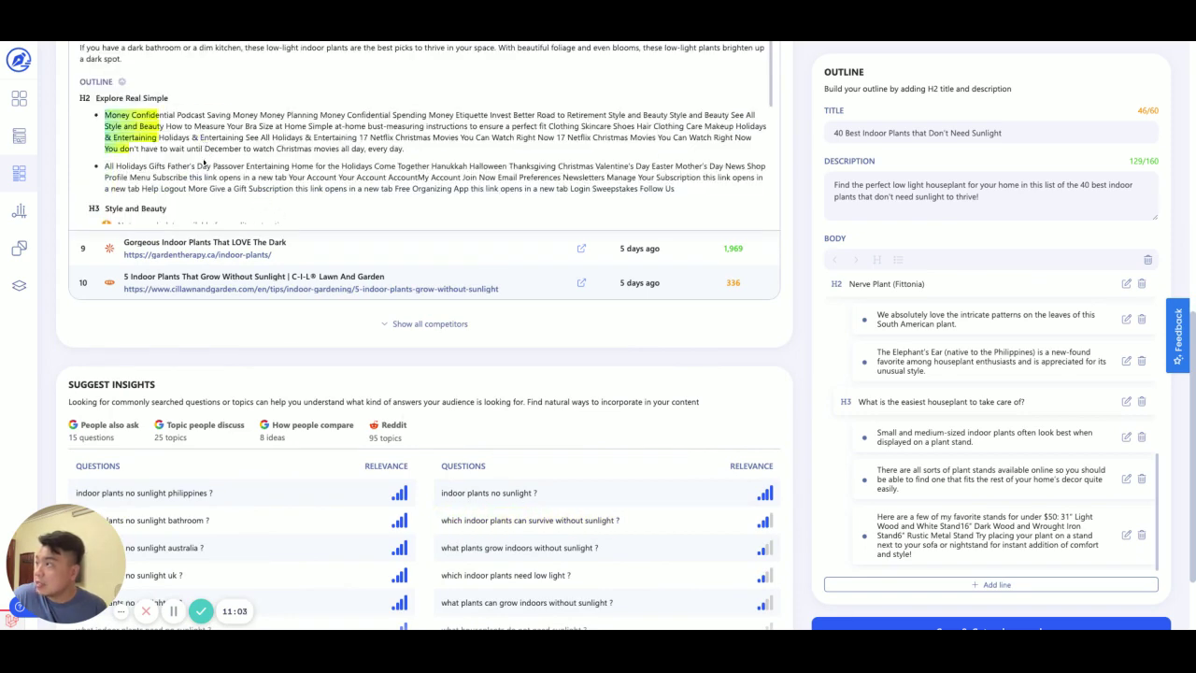
{"action": "scroll", "coordinate": [248, 187], "scroll_direction": "up", "scroll_amount": 3}
{"action": "scroll", "coordinate": [224, 157], "scroll_direction": "down", "scroll_amount": 4}
{"action": "scroll", "coordinate": [225, 157], "scroll_direction": "down", "scroll_amount": 5}
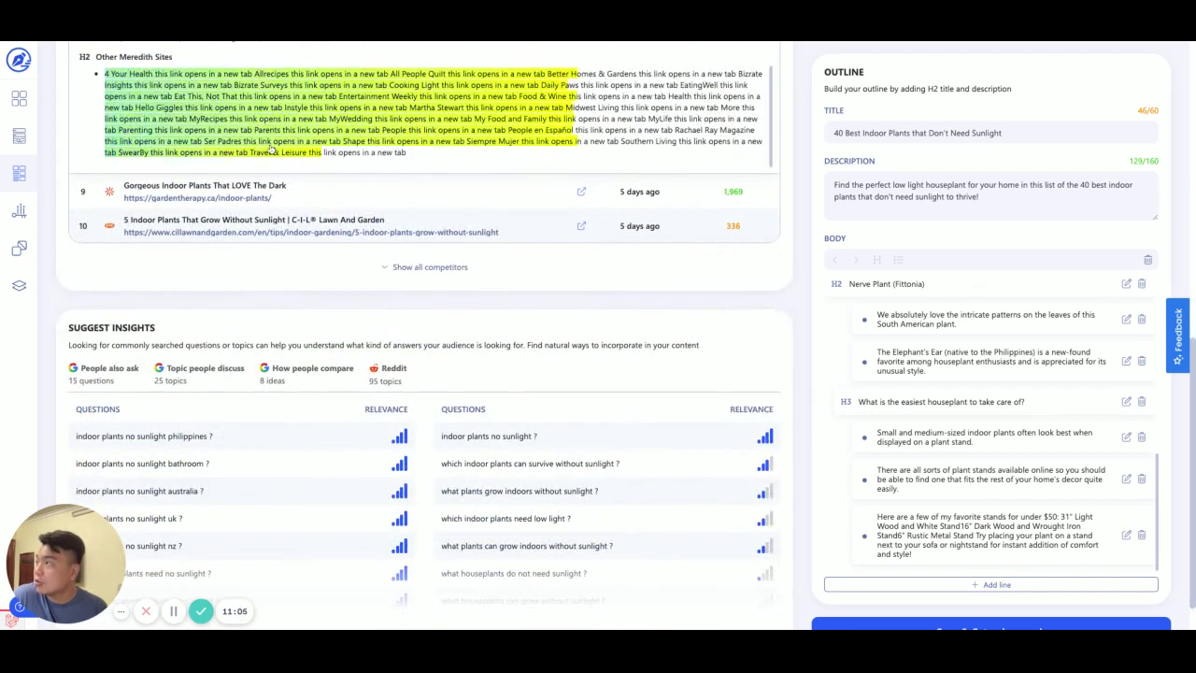
{"action": "scroll", "coordinate": [379, 136], "scroll_direction": "up", "scroll_amount": 2}
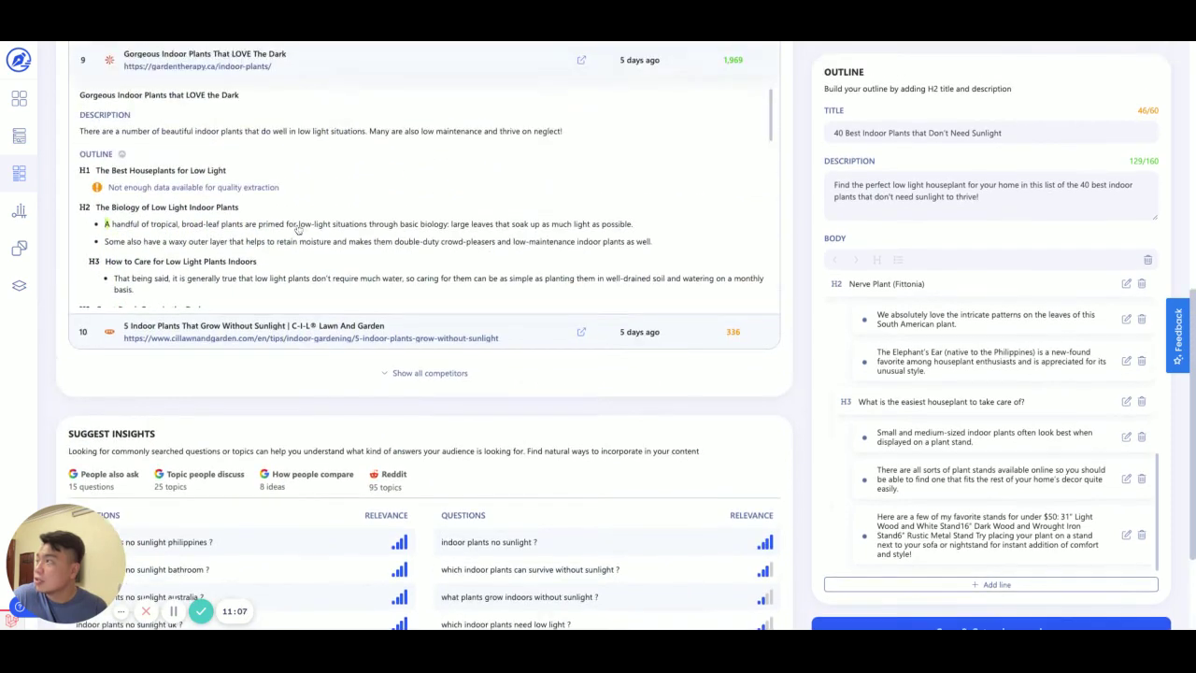
{"action": "scroll", "coordinate": [318, 213], "scroll_direction": "down", "scroll_amount": 4}
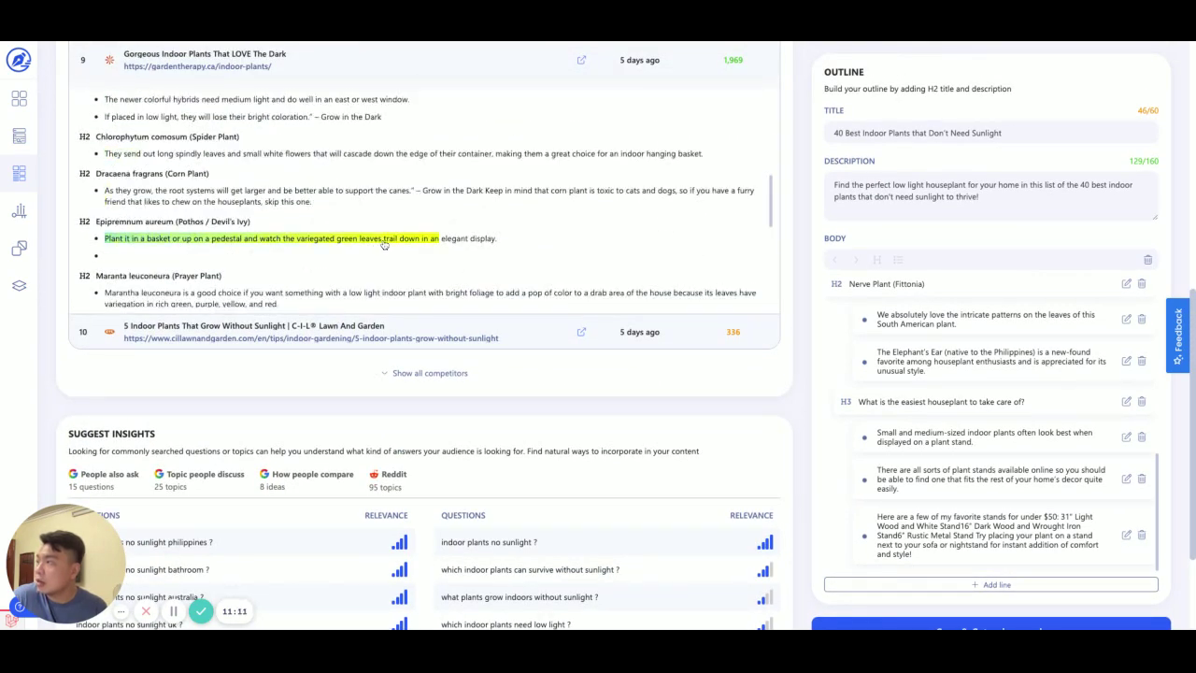
{"action": "scroll", "coordinate": [448, 257], "scroll_direction": "down", "scroll_amount": 4}
{"action": "scroll", "coordinate": [474, 262], "scroll_direction": "down", "scroll_amount": 1}
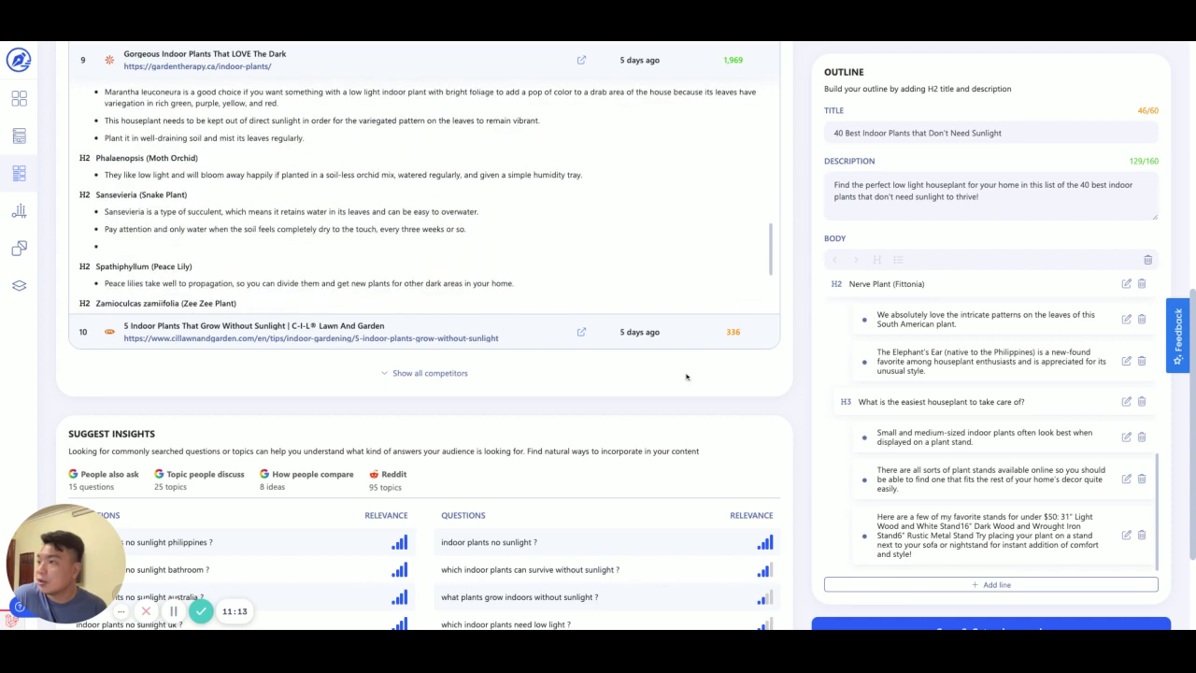
{"action": "scroll", "coordinate": [782, 372], "scroll_direction": "down", "scroll_amount": 3}
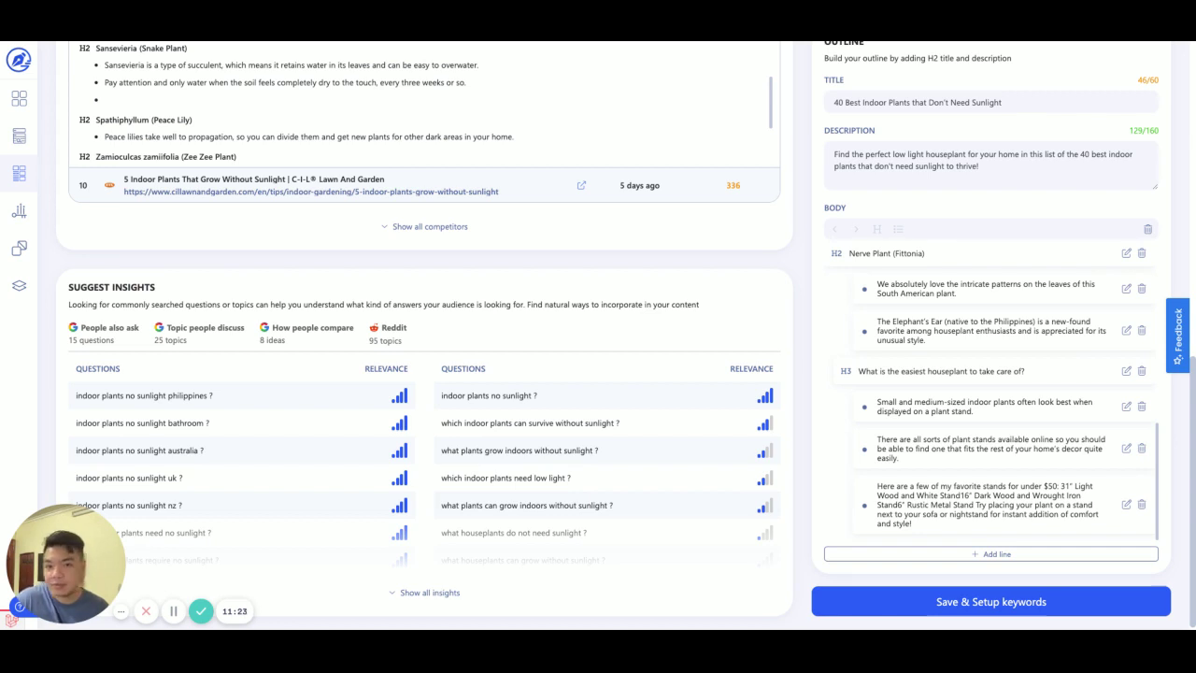
{"action": "scroll", "coordinate": [583, 386], "scroll_direction": "down", "scroll_amount": 1}
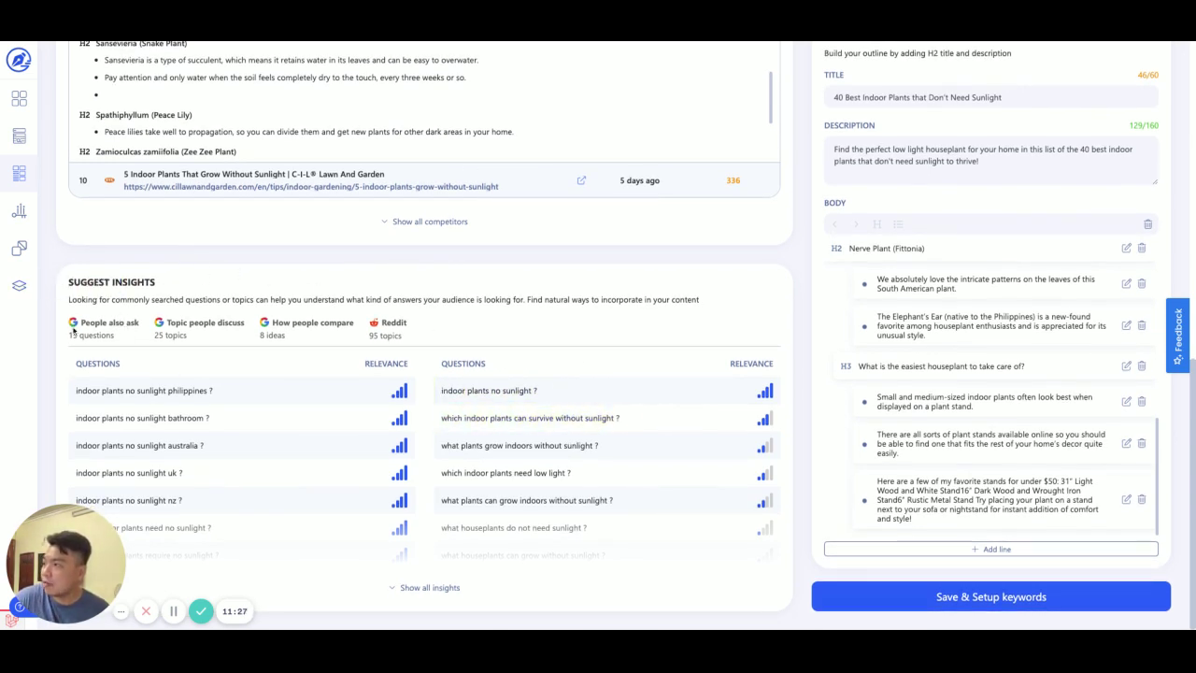
{"action": "left_click", "coordinate": [391, 336]}
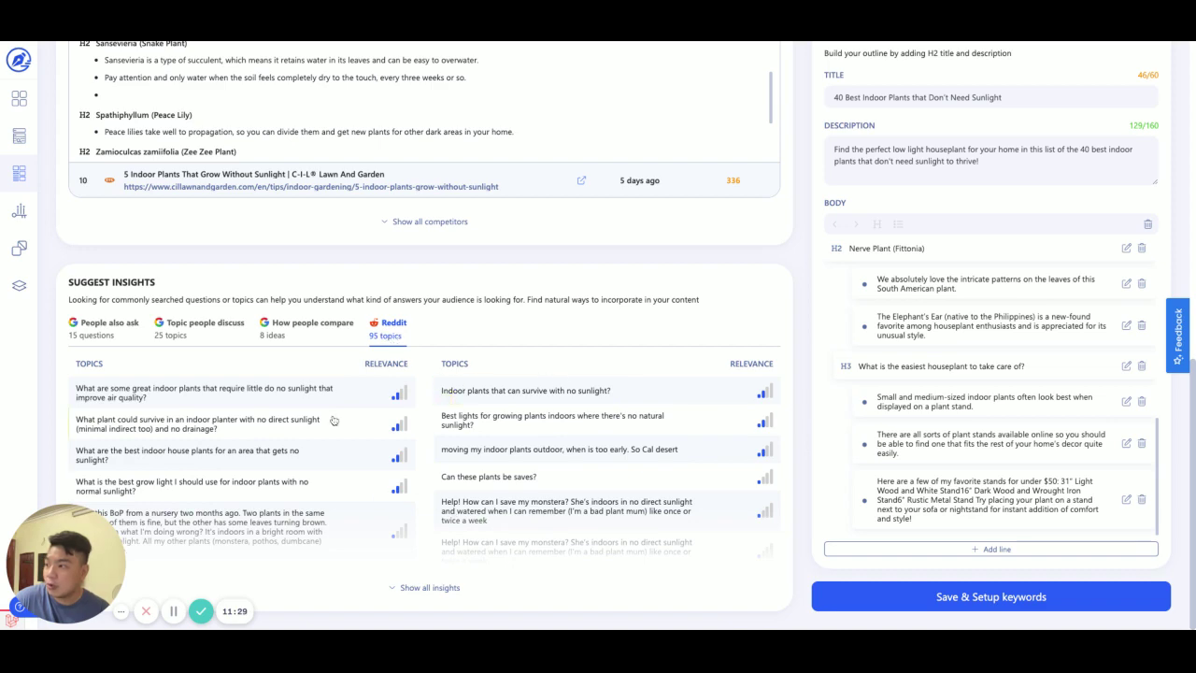
{"action": "scroll", "coordinate": [835, 422], "scroll_direction": "up", "scroll_amount": 5}
{"action": "scroll", "coordinate": [814, 346], "scroll_direction": "up", "scroll_amount": 10}
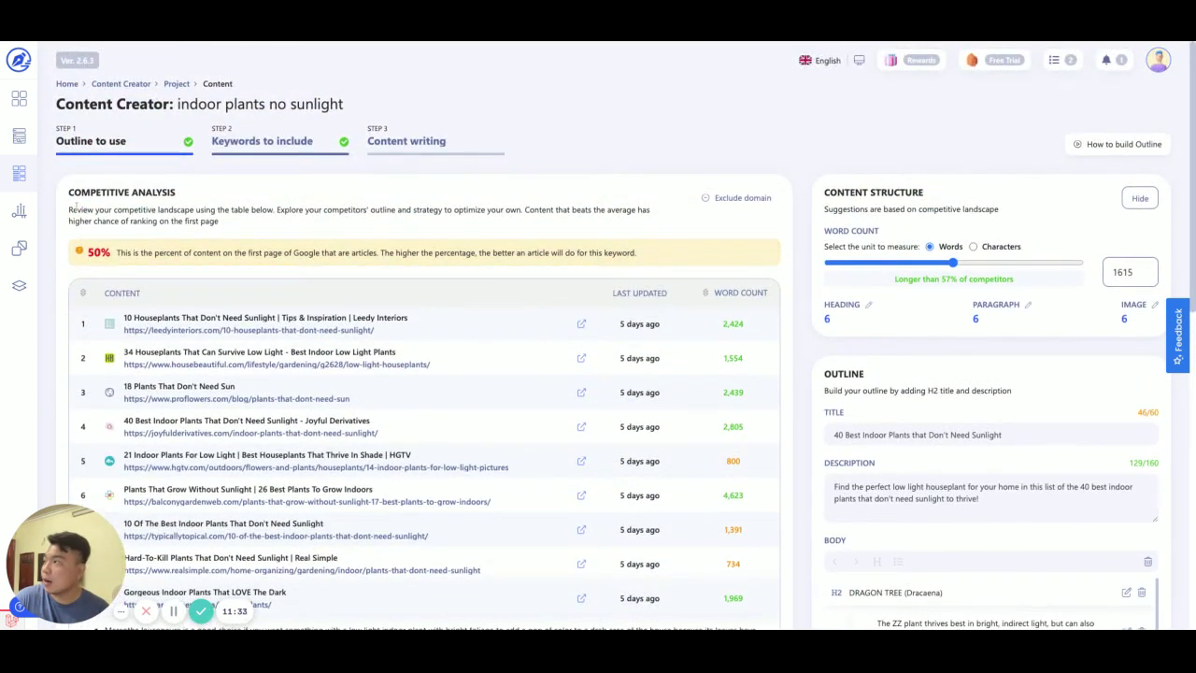
{"action": "scroll", "coordinate": [815, 561], "scroll_direction": "down", "scroll_amount": 10}
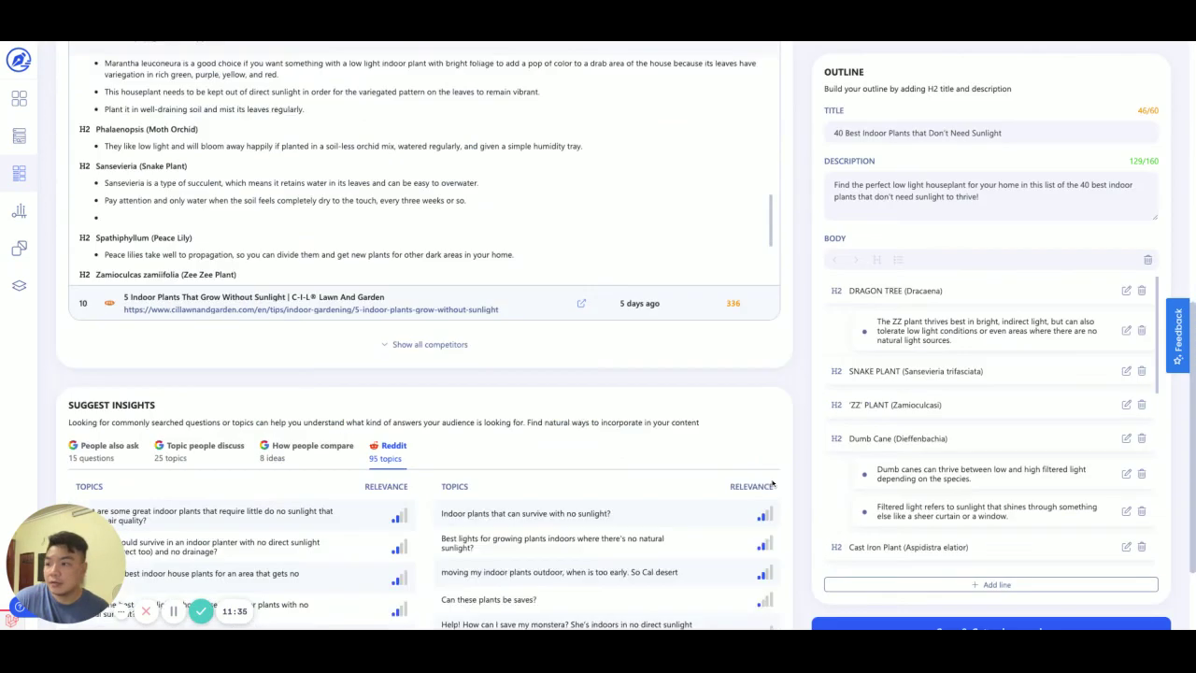
Step: Save the outline, then save the keywords like 'lowlight indoor plants' and begin writing
{"action": "left_click", "coordinate": [836, 596]}
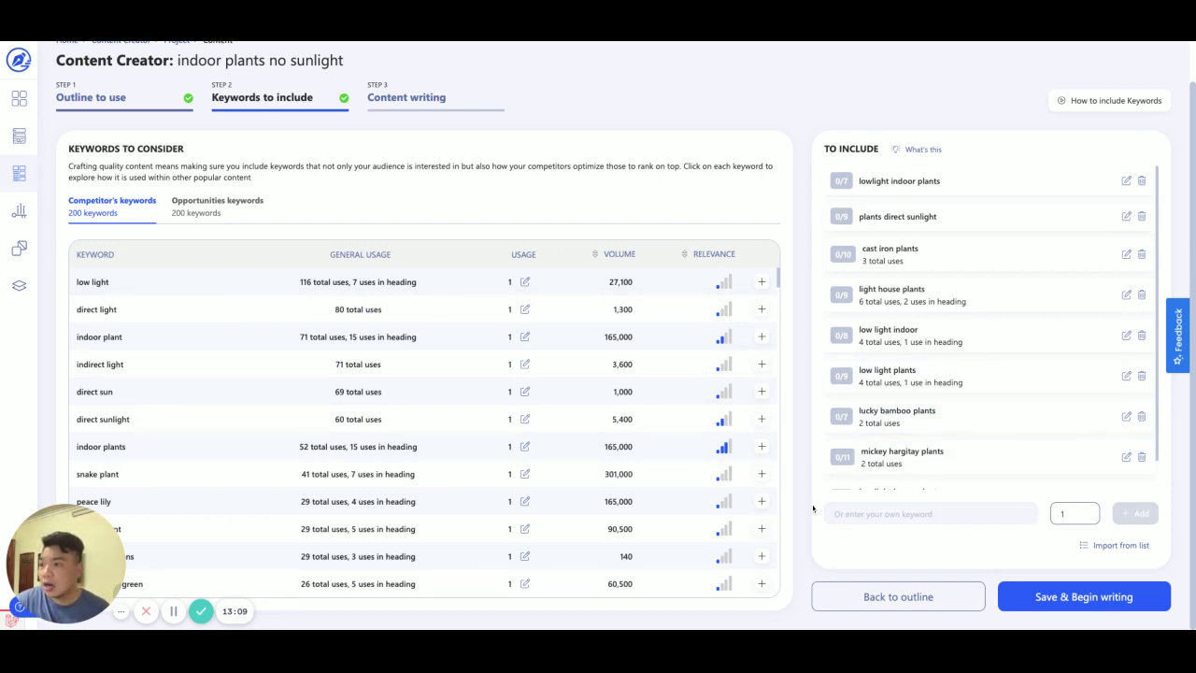
{"action": "left_click", "coordinate": [1056, 596]}
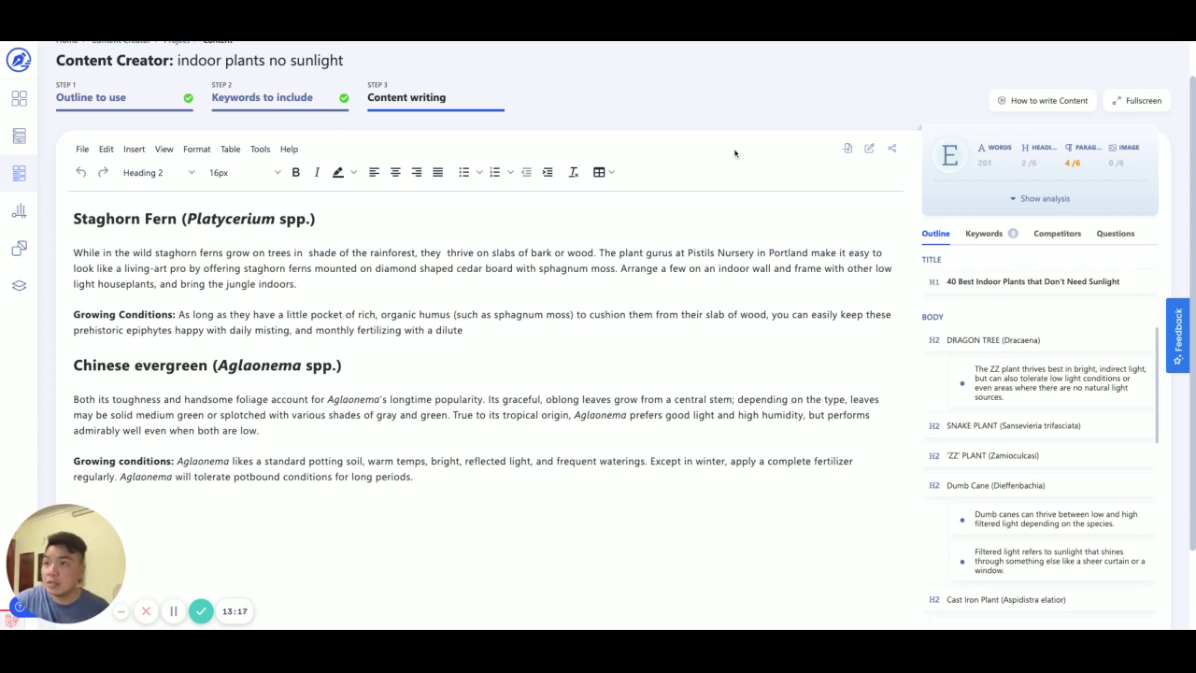
Step: Show the Competitors list and load the proflowers.com article's headings
{"action": "left_click", "coordinate": [1053, 237]}
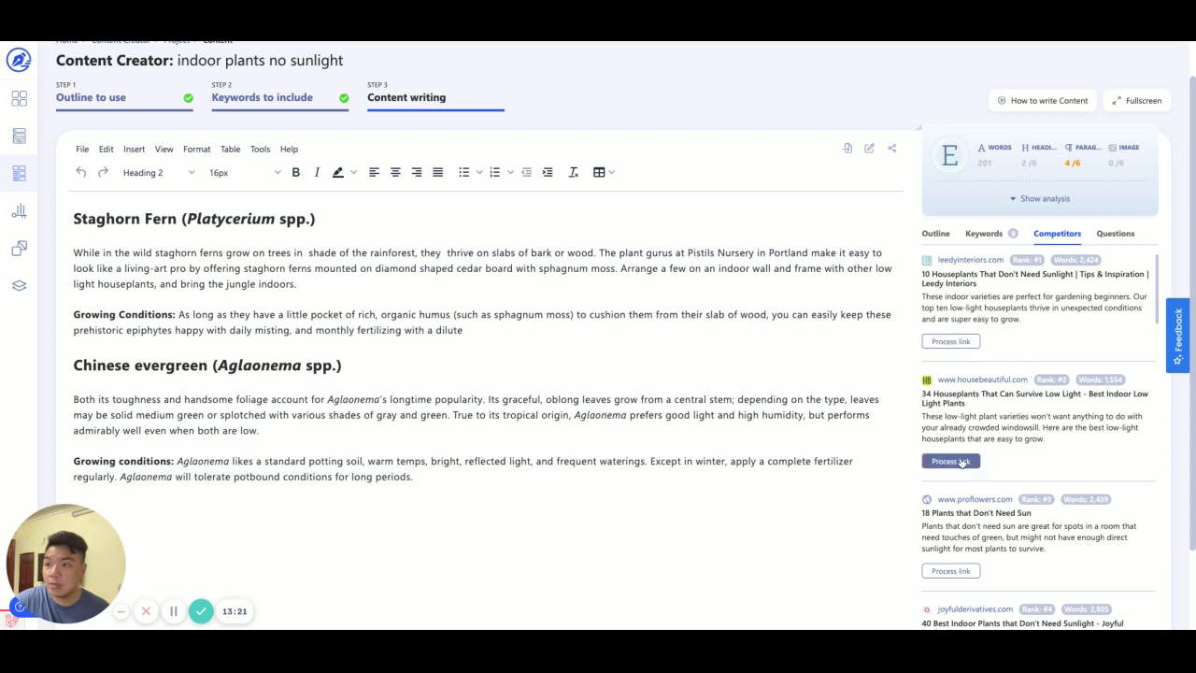
{"action": "left_click", "coordinate": [950, 570]}
{"action": "scroll", "coordinate": [1002, 375], "scroll_direction": "down", "scroll_amount": 2}
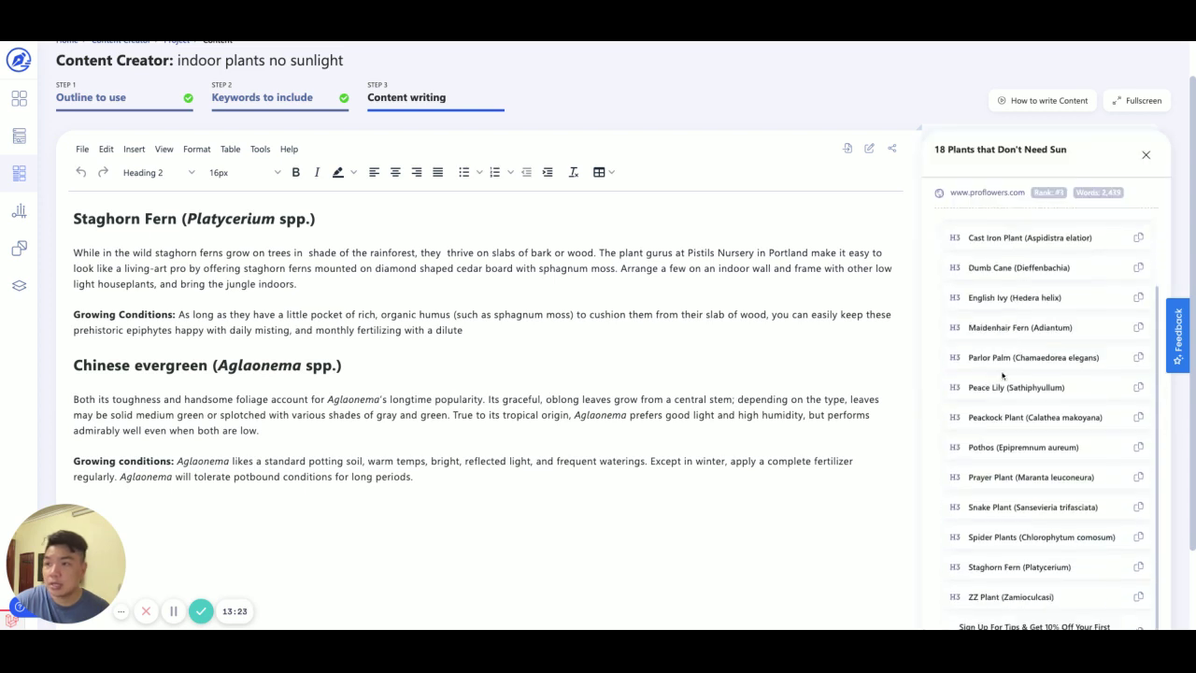
{"action": "scroll", "coordinate": [1003, 375], "scroll_direction": "down", "scroll_amount": 2}
{"action": "scroll", "coordinate": [1037, 289], "scroll_direction": "up", "scroll_amount": 1}
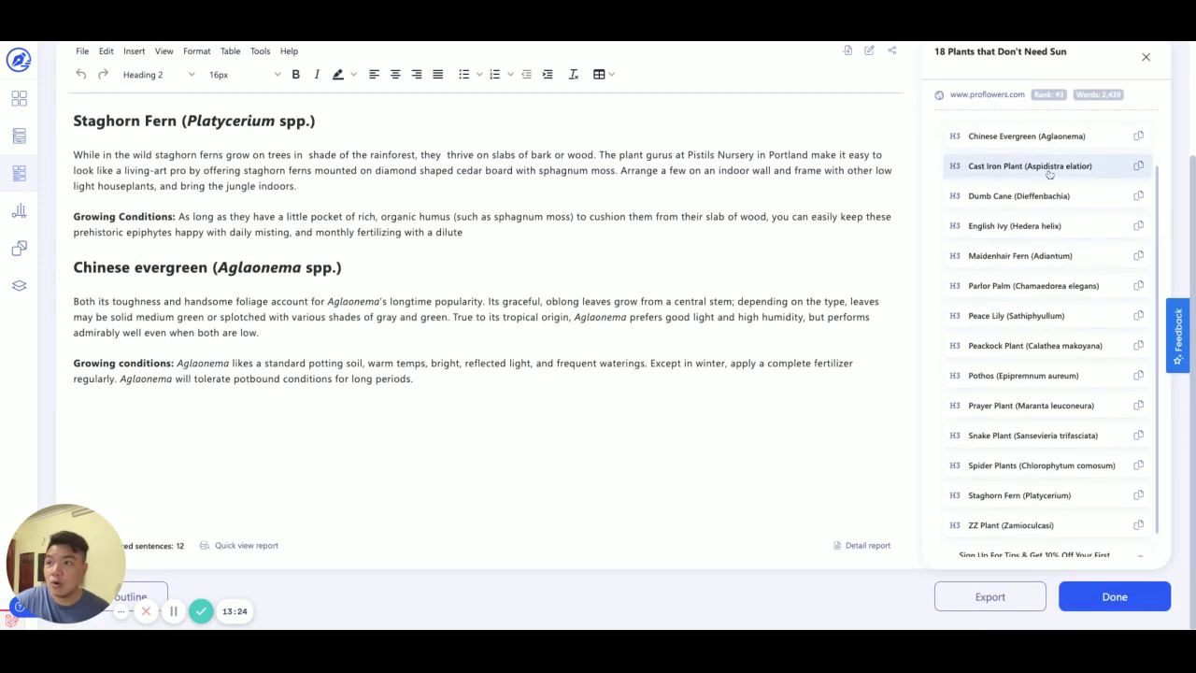
Step: Review the English Ivy, Maidenhair Fern and Parlor Palm sections, then close the headings view
{"action": "left_click", "coordinate": [1046, 225]}
{"action": "left_click", "coordinate": [1009, 322]}
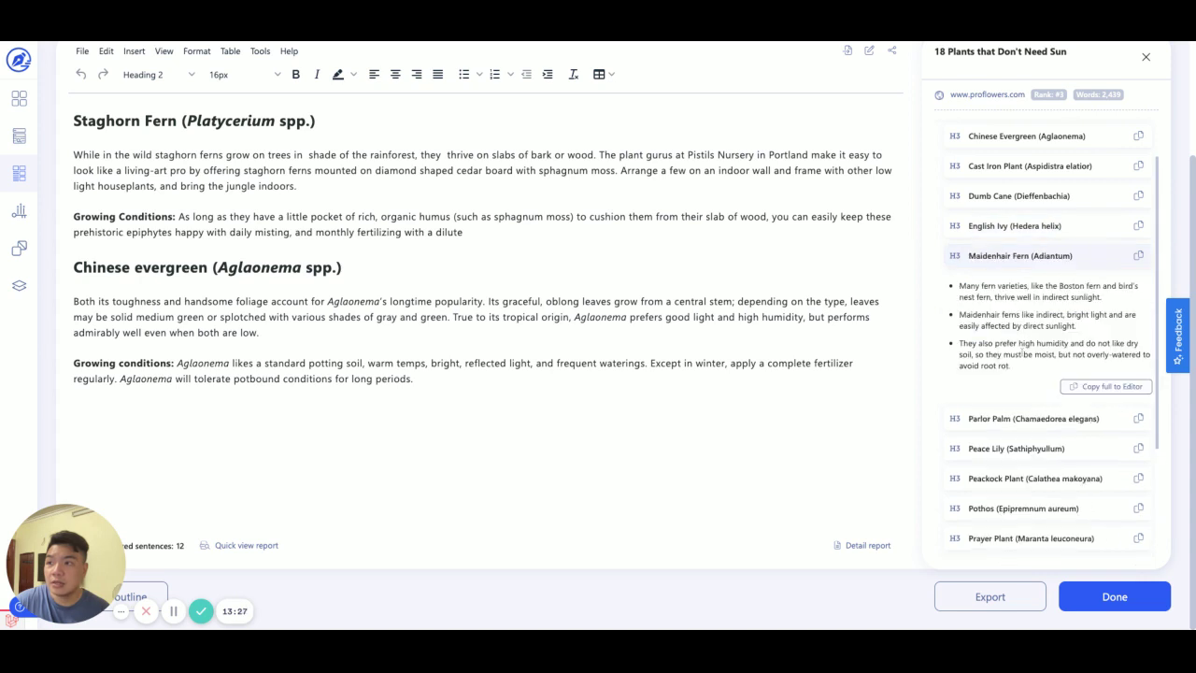
{"action": "left_click", "coordinate": [1018, 256]}
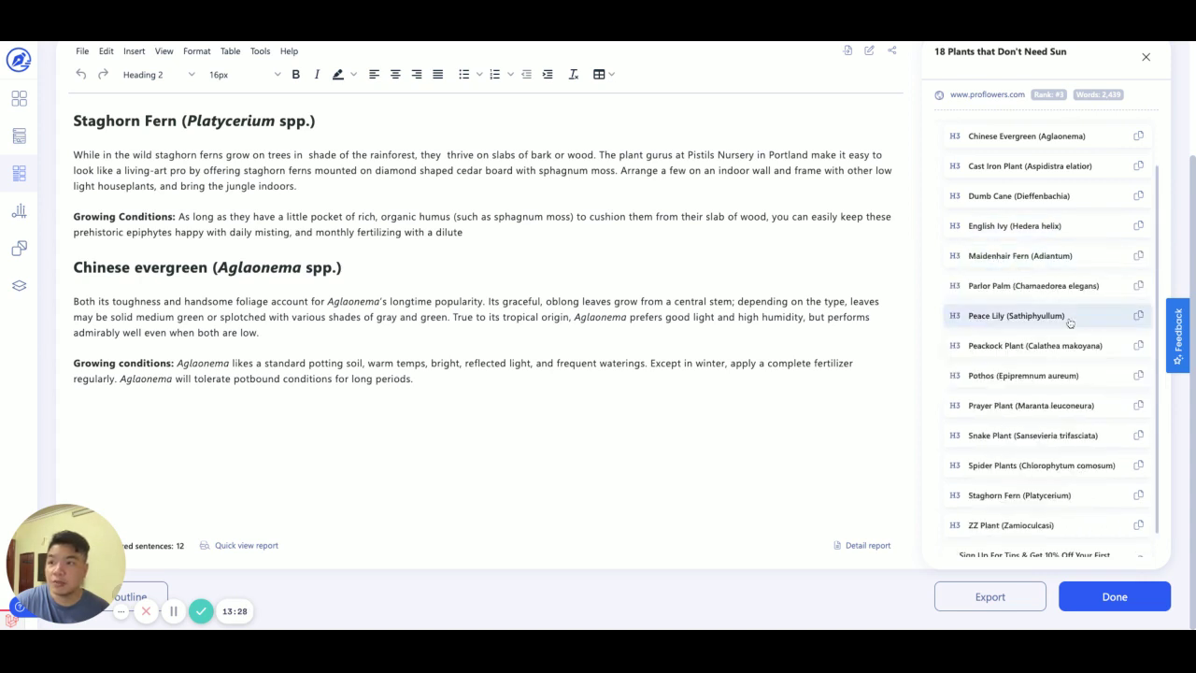
{"action": "left_click", "coordinate": [1028, 285]}
{"action": "scroll", "coordinate": [1030, 360], "scroll_direction": "up", "scroll_amount": 1}
{"action": "scroll", "coordinate": [1028, 281], "scroll_direction": "up", "scroll_amount": 3}
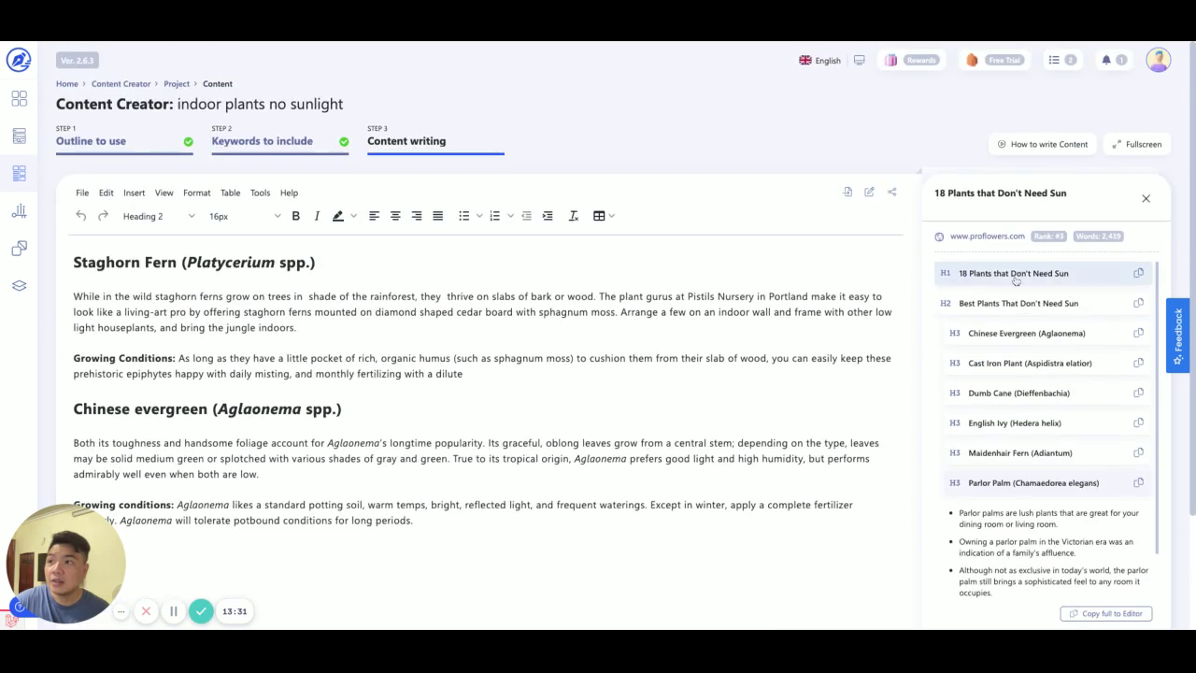
{"action": "left_click", "coordinate": [1145, 199]}
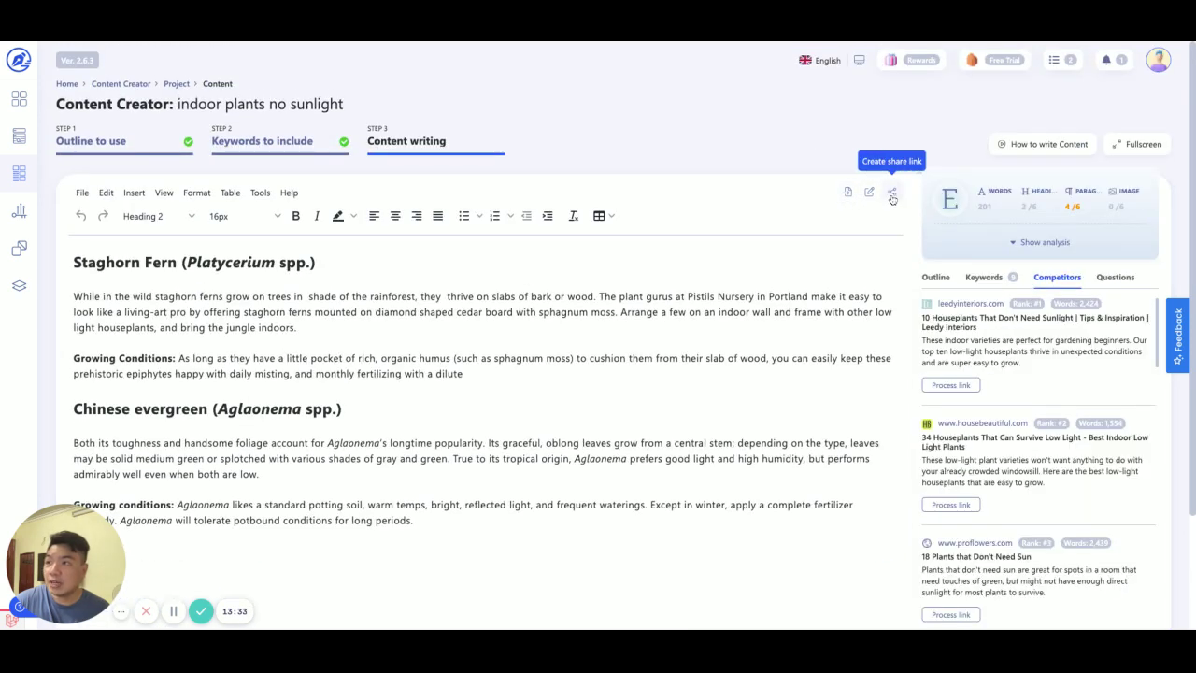
Step: Check the draft's share-link options and related questions, then return to the competitor pages list
{"action": "left_click", "coordinate": [891, 192]}
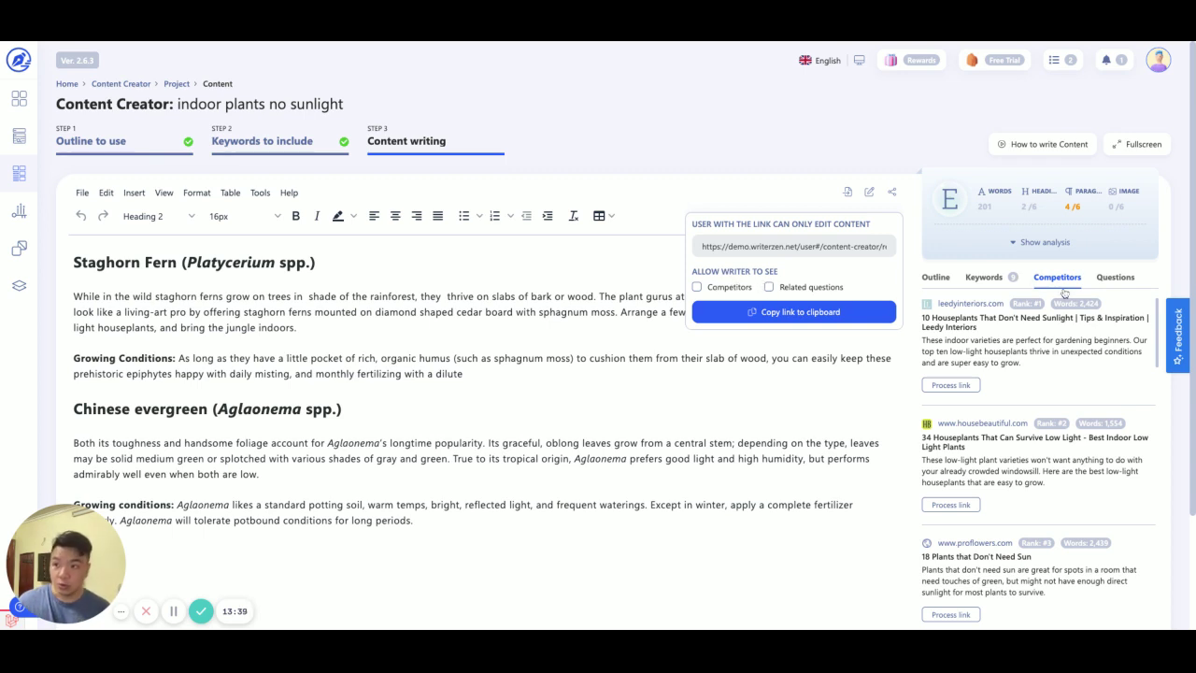
{"action": "left_click", "coordinate": [1117, 279]}
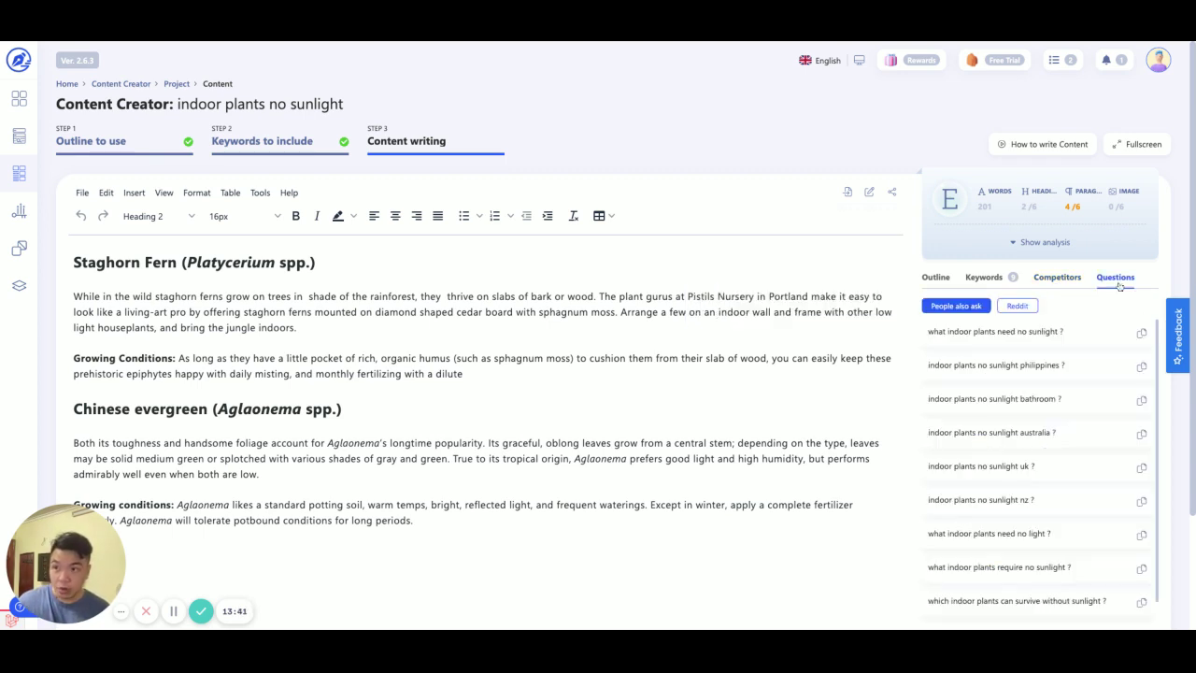
{"action": "left_click", "coordinate": [891, 192]}
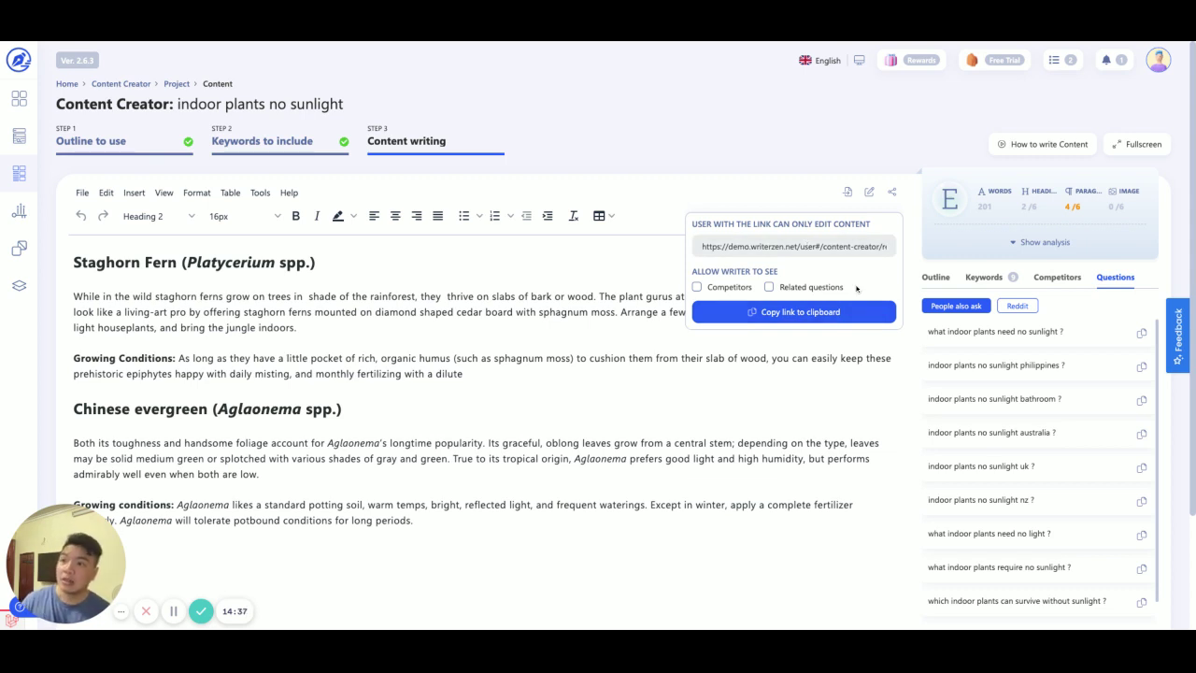
{"action": "left_click", "coordinate": [892, 191]}
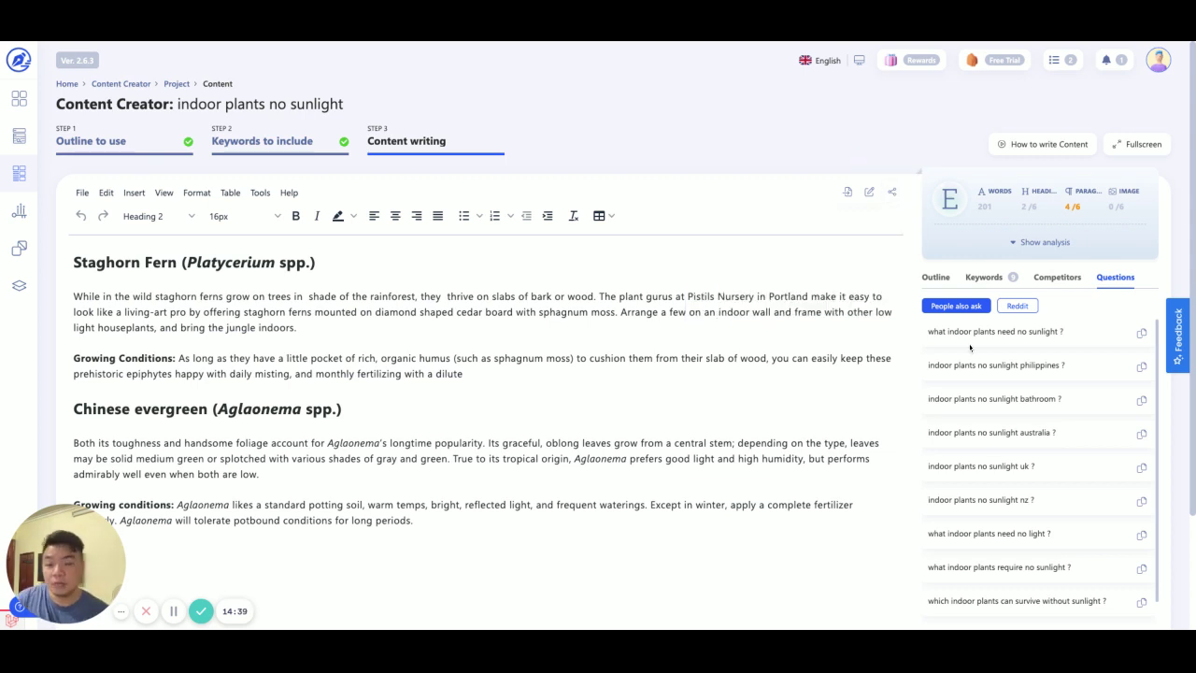
{"action": "left_click", "coordinate": [1056, 280]}
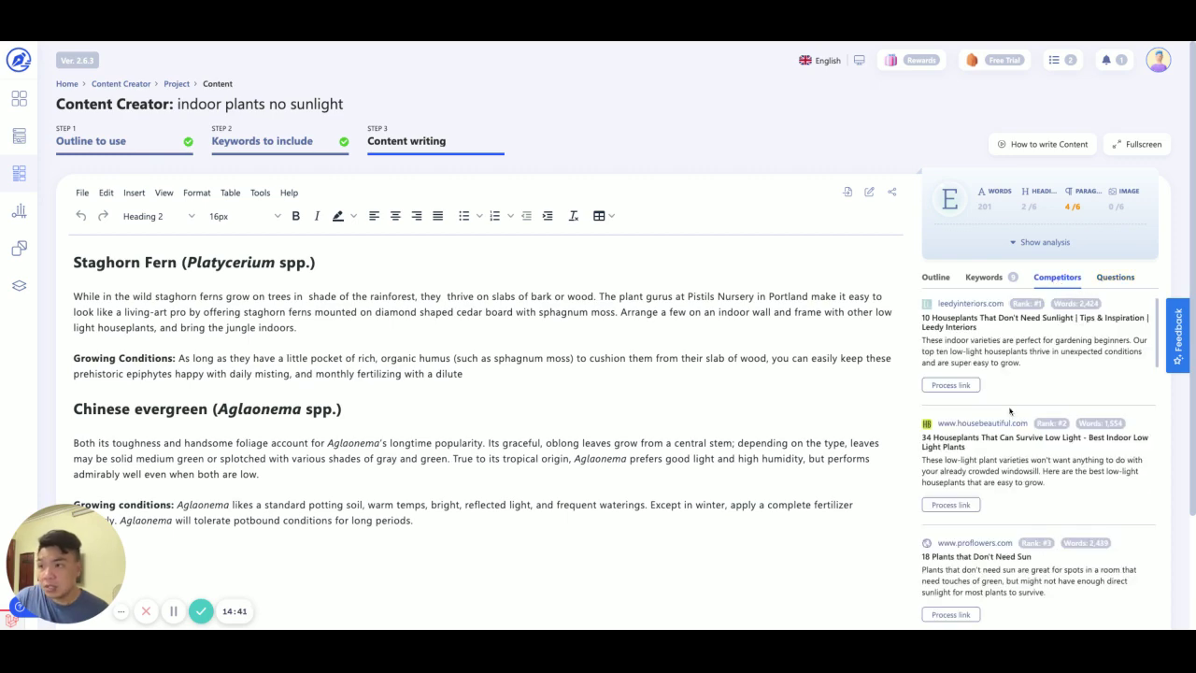
Step: Switch the sidebar from Keywords to the article Outline
{"action": "left_click", "coordinate": [983, 277]}
{"action": "left_click", "coordinate": [935, 277]}
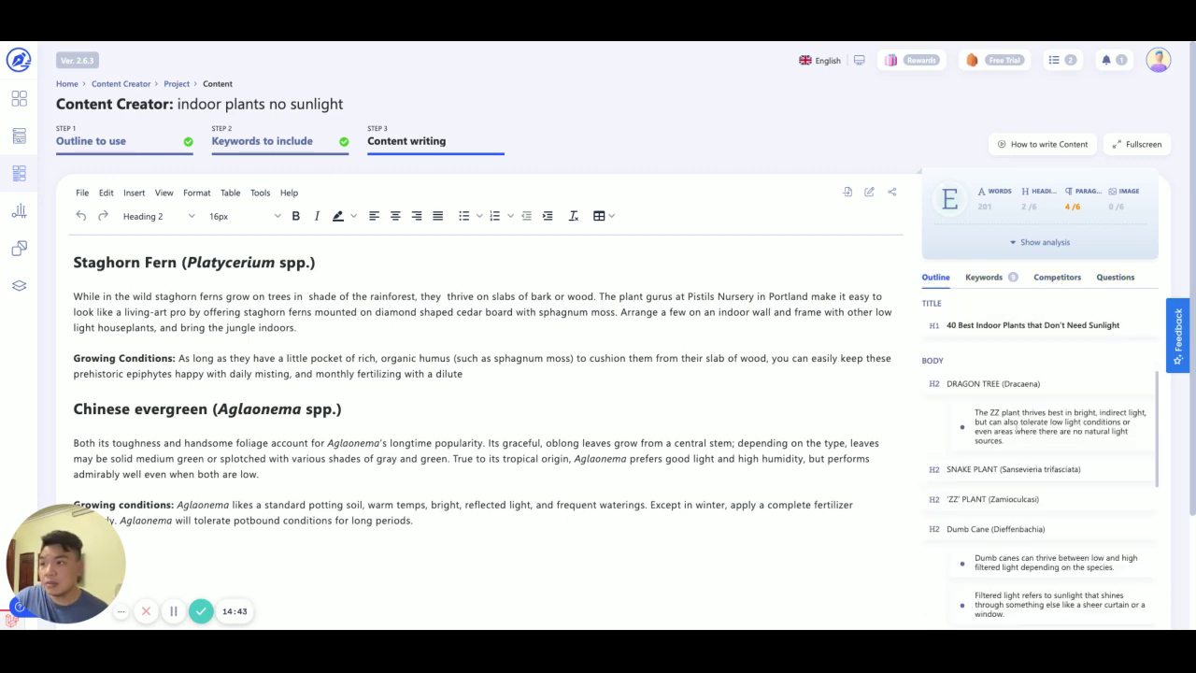
{"action": "scroll", "coordinate": [1038, 495], "scroll_direction": "down", "scroll_amount": 10}
{"action": "scroll", "coordinate": [428, 455], "scroll_direction": "down", "scroll_amount": 3}
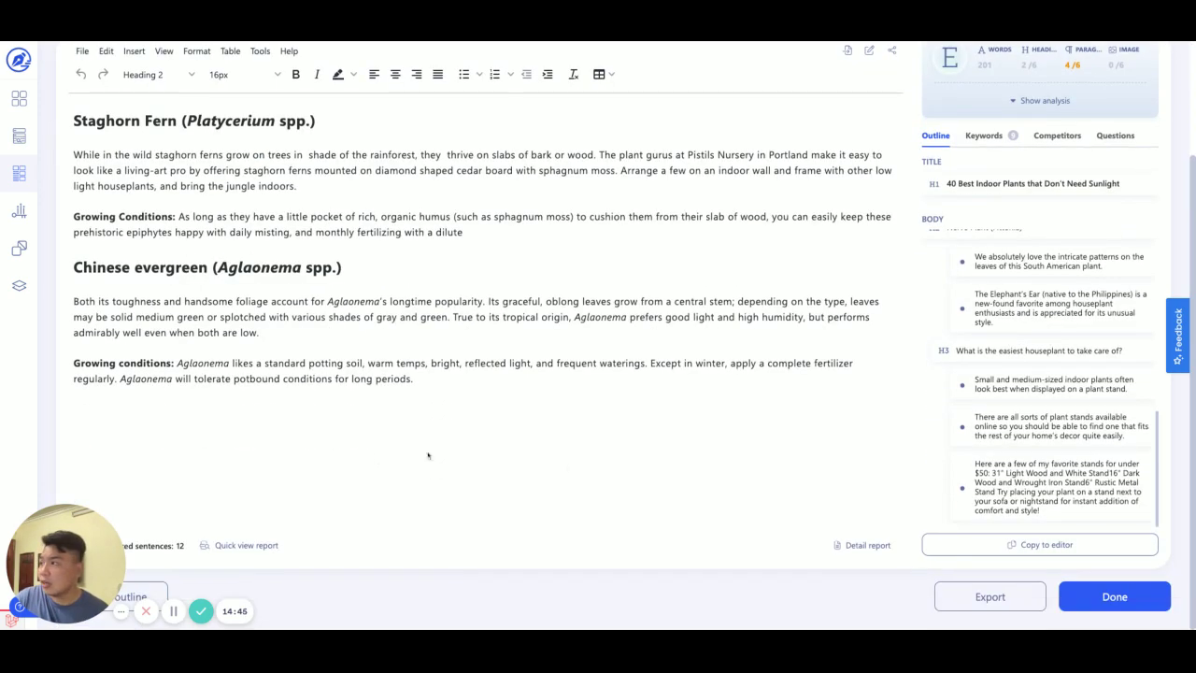
{"action": "scroll", "coordinate": [428, 455], "scroll_direction": "up", "scroll_amount": 3}
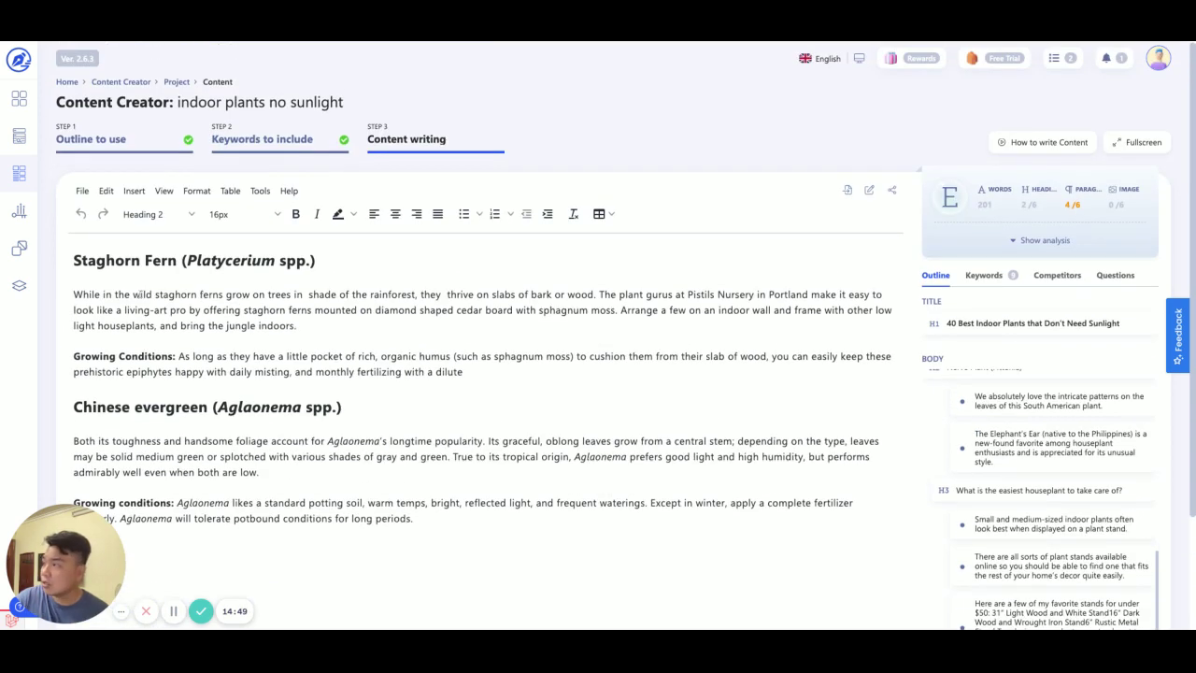
Step: Select the end of the staghorn fern paragraph and view the Format > Fonts options, then dismiss them
{"action": "left_click_drag", "start_coordinate": [190, 309], "coordinate": [297, 326]}
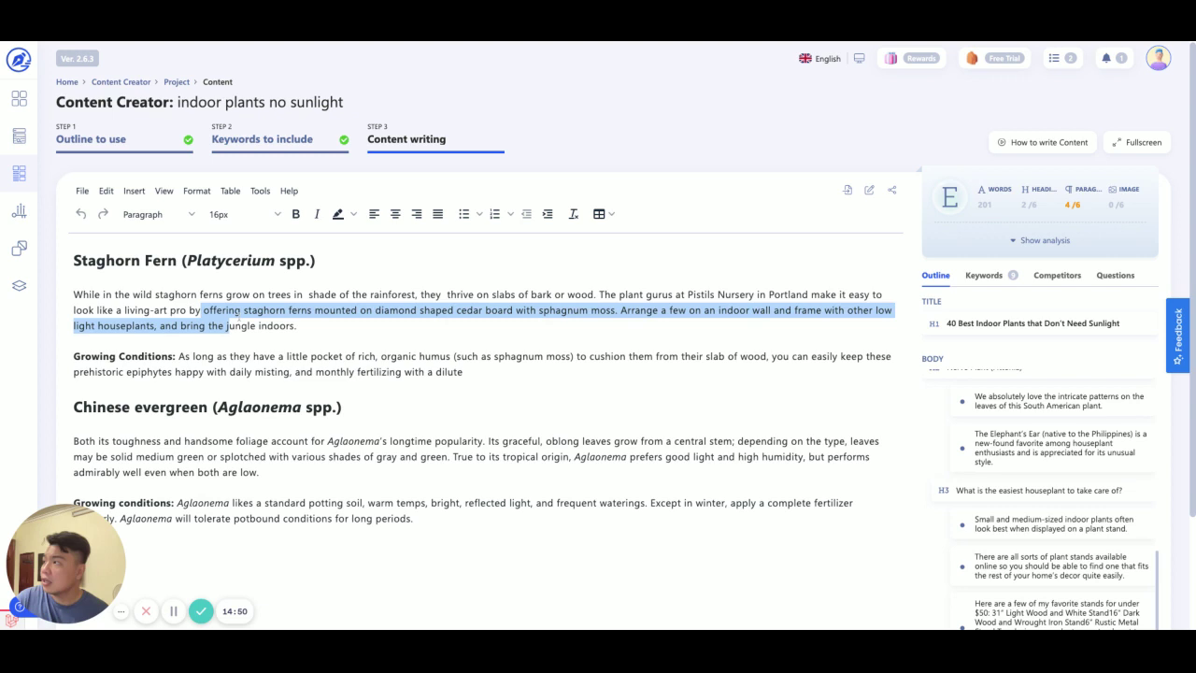
{"action": "left_click", "coordinate": [196, 191]}
{"action": "mouse_move", "coordinate": [224, 399]}
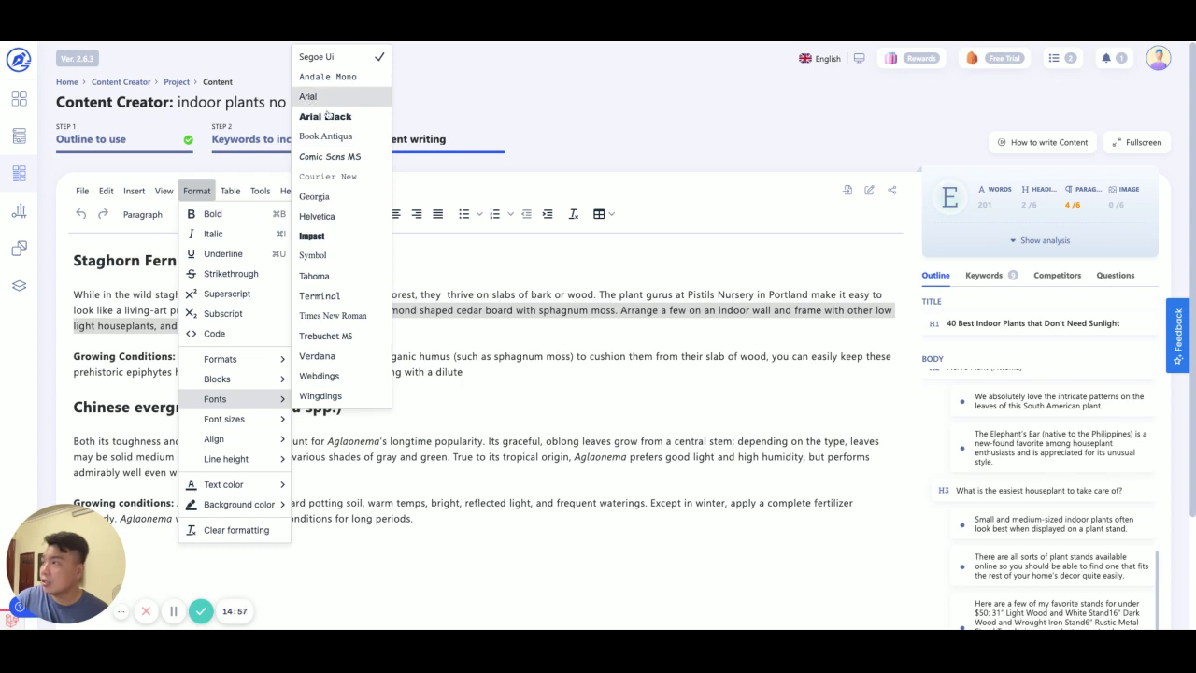
{"action": "left_click", "coordinate": [541, 379]}
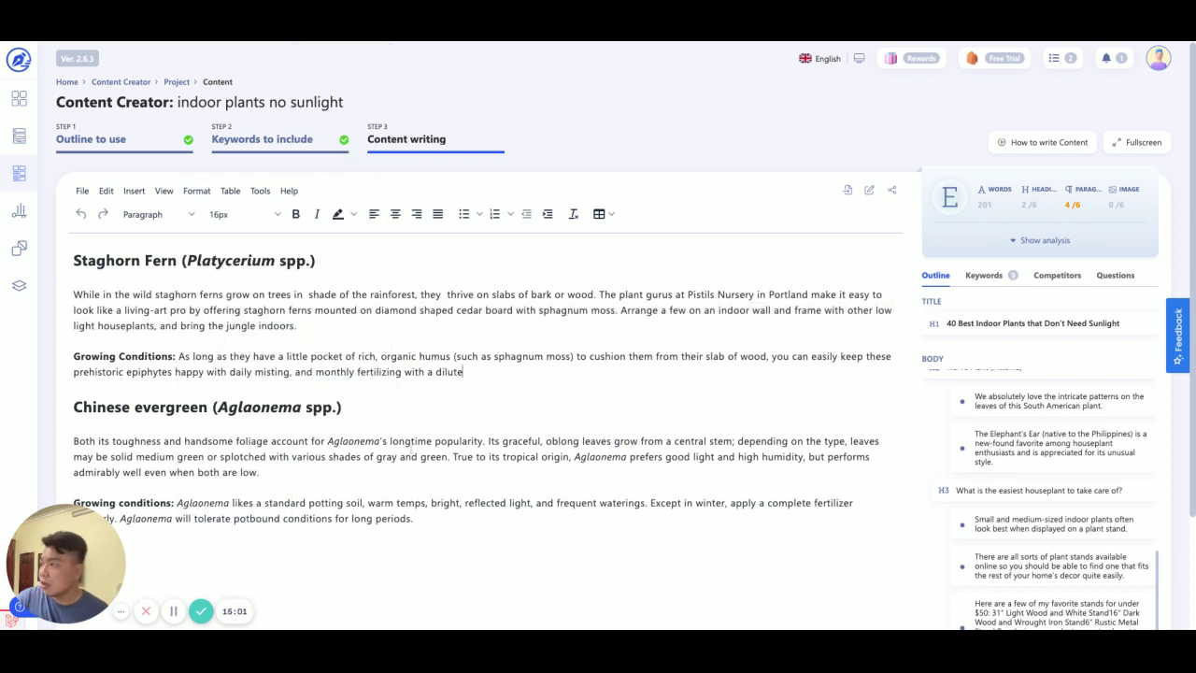
{"action": "scroll", "coordinate": [533, 454], "scroll_direction": "down", "scroll_amount": 1}
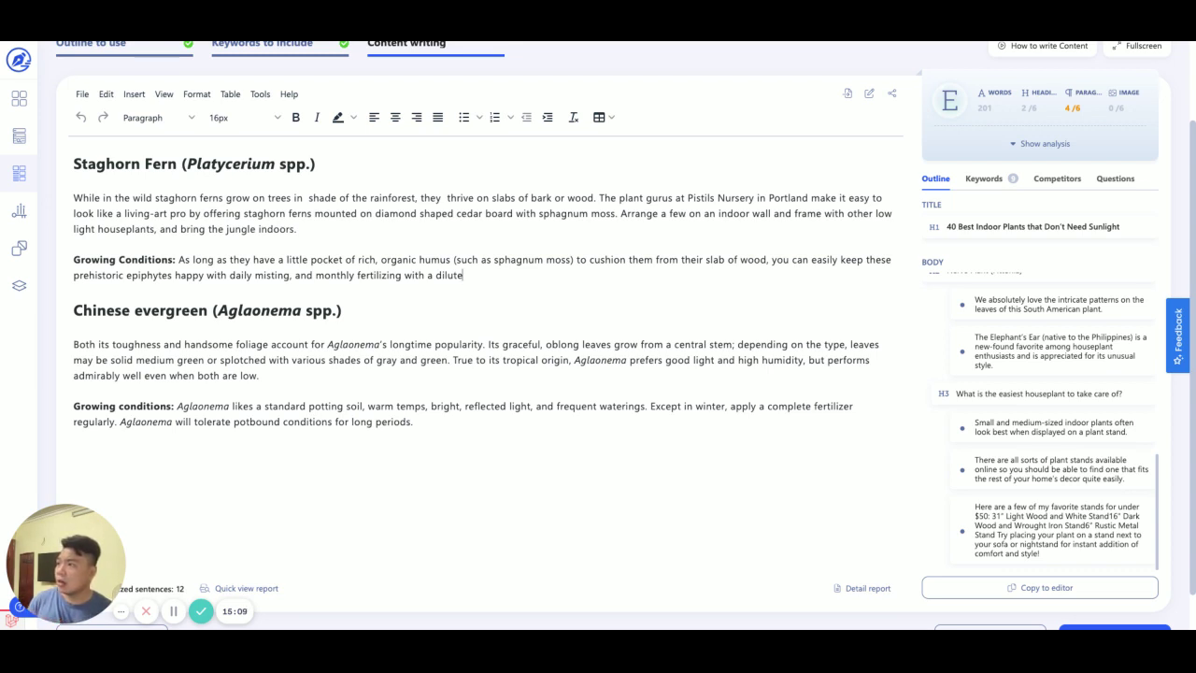
{"action": "left_click", "coordinate": [414, 421]}
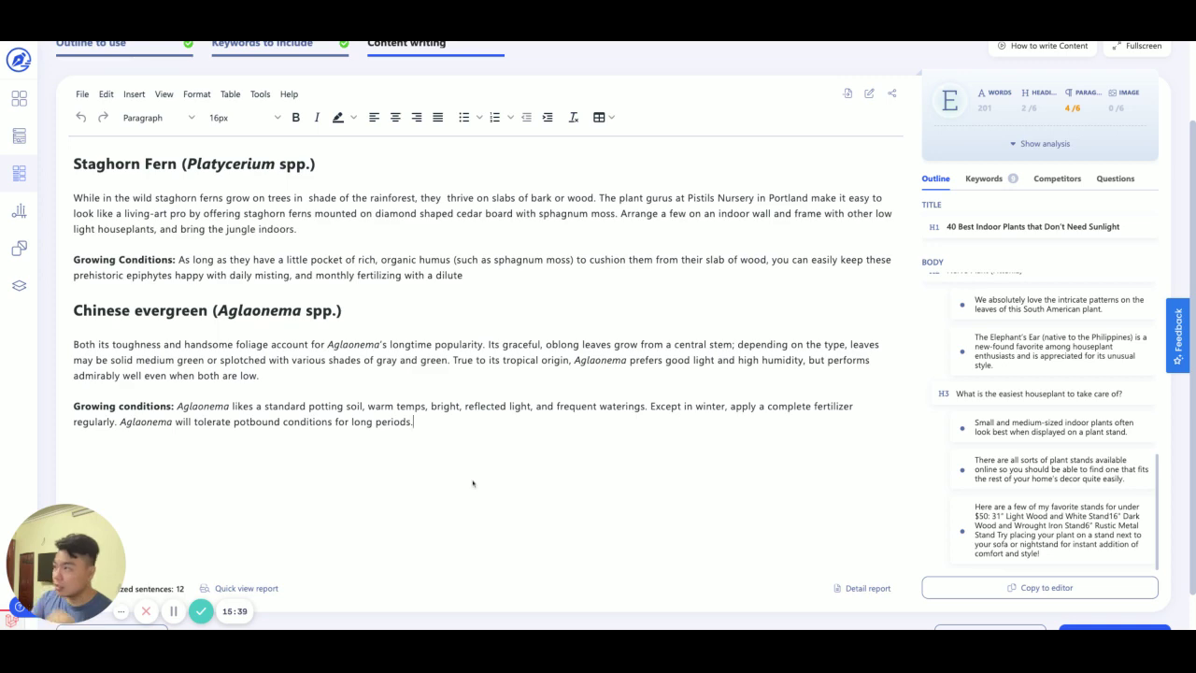
{"action": "scroll", "coordinate": [482, 473], "scroll_direction": "down", "scroll_amount": 1}
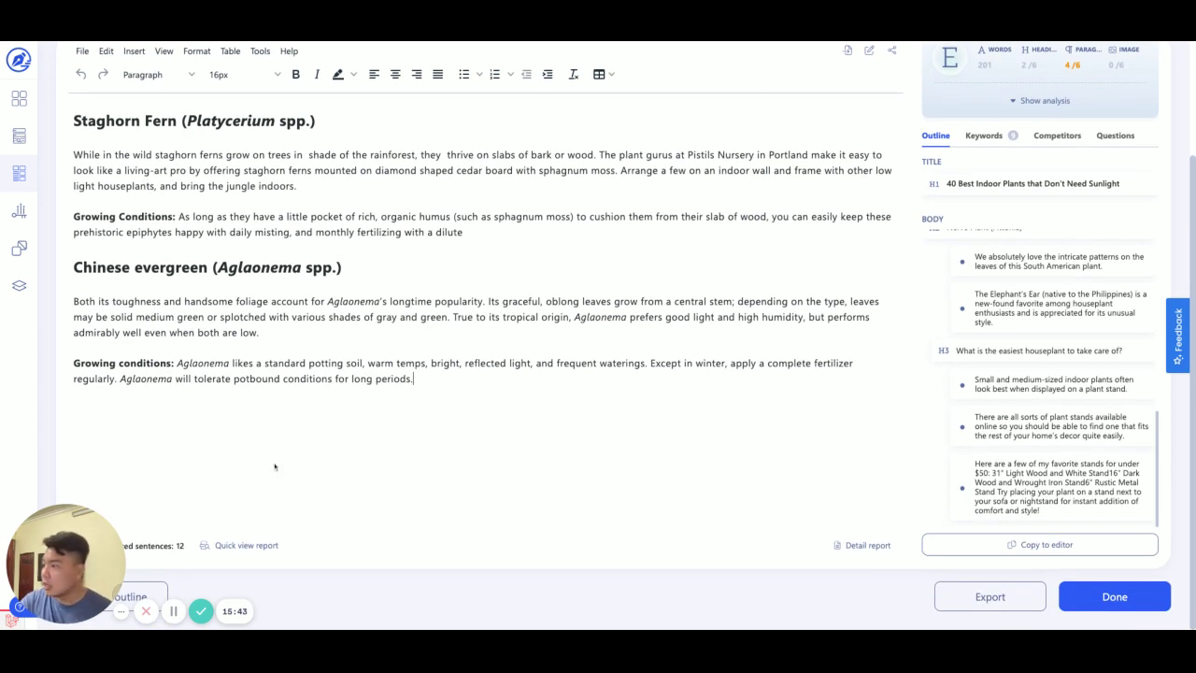
{"action": "scroll", "coordinate": [515, 499], "scroll_direction": "up", "scroll_amount": 3}
{"action": "scroll", "coordinate": [518, 502], "scroll_direction": "down", "scroll_amount": 3}
{"action": "scroll", "coordinate": [517, 503], "scroll_direction": "up", "scroll_amount": 3}
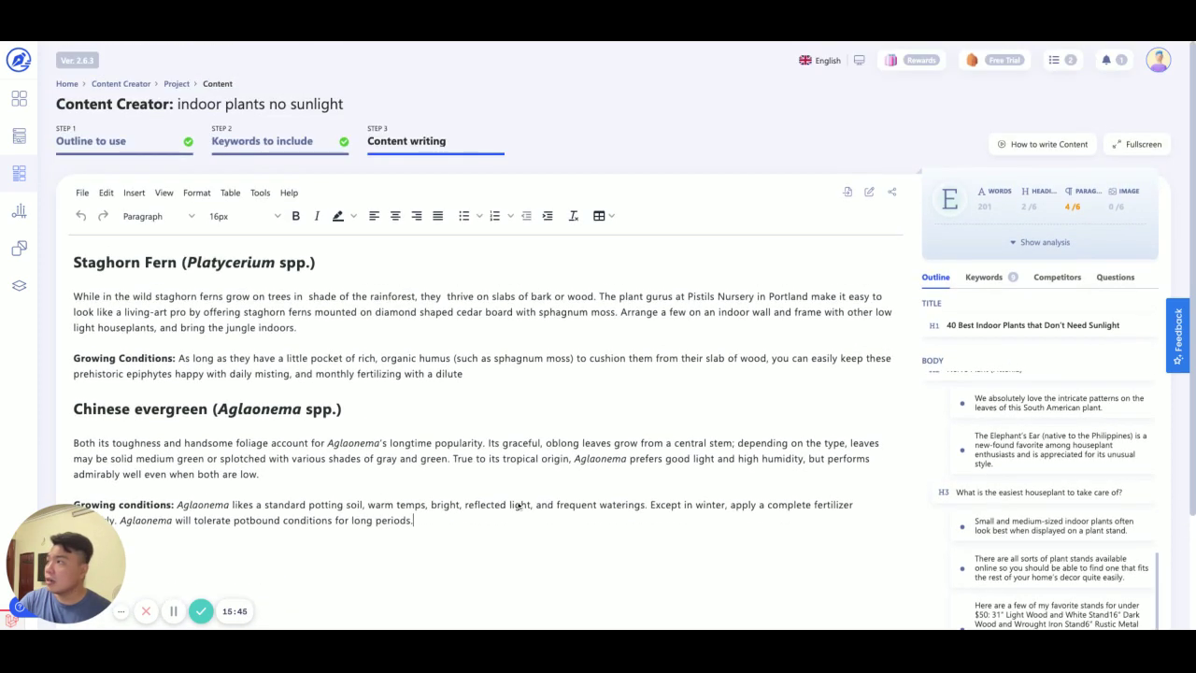
{"action": "scroll", "coordinate": [517, 504], "scroll_direction": "down", "scroll_amount": 3}
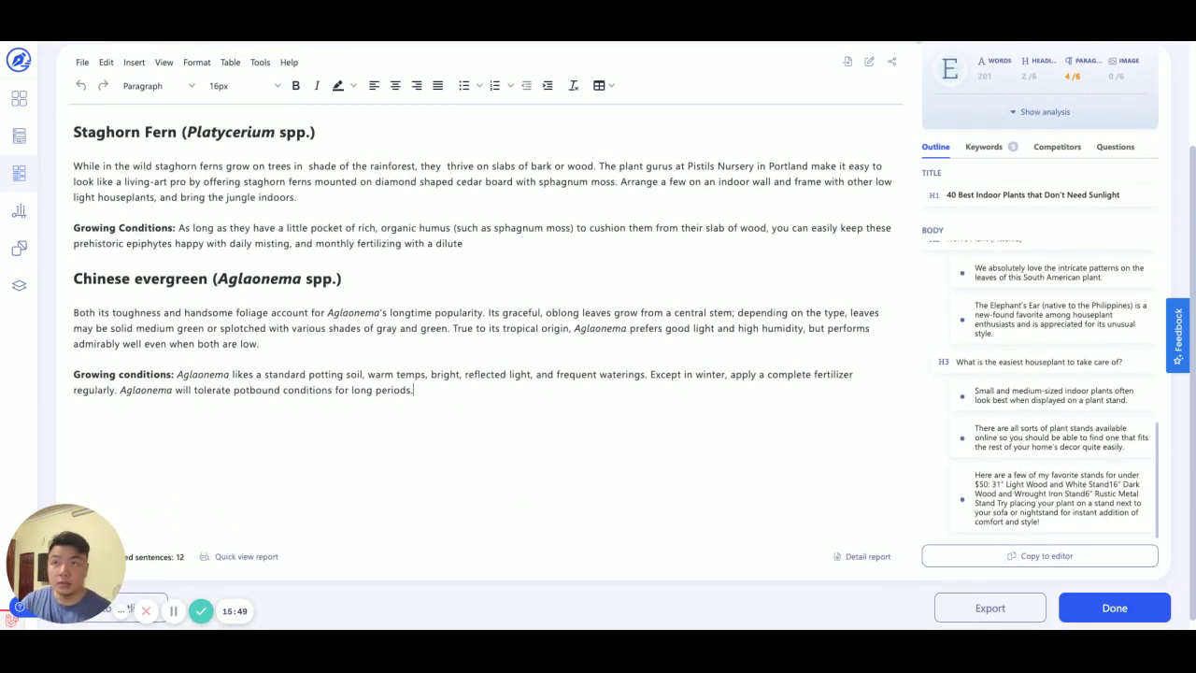
{"action": "scroll", "coordinate": [452, 481], "scroll_direction": "up", "scroll_amount": 1}
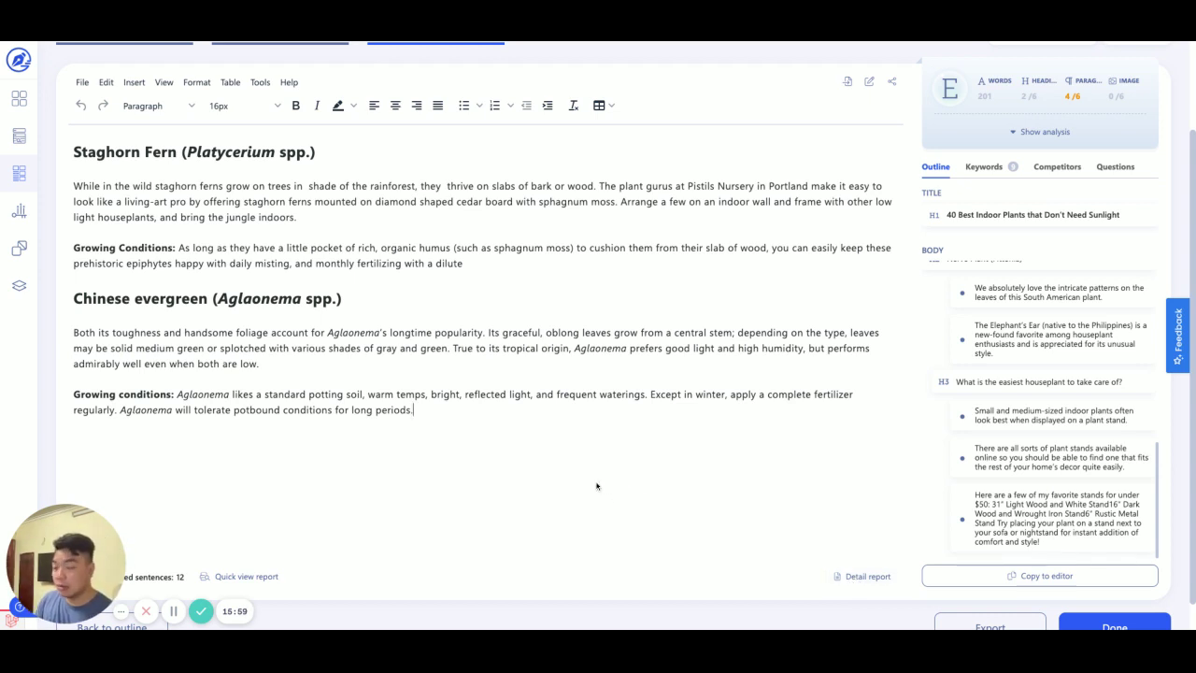
{"action": "scroll", "coordinate": [569, 507], "scroll_direction": "up", "scroll_amount": 1}
{"action": "scroll", "coordinate": [569, 510], "scroll_direction": "down", "scroll_amount": 2}
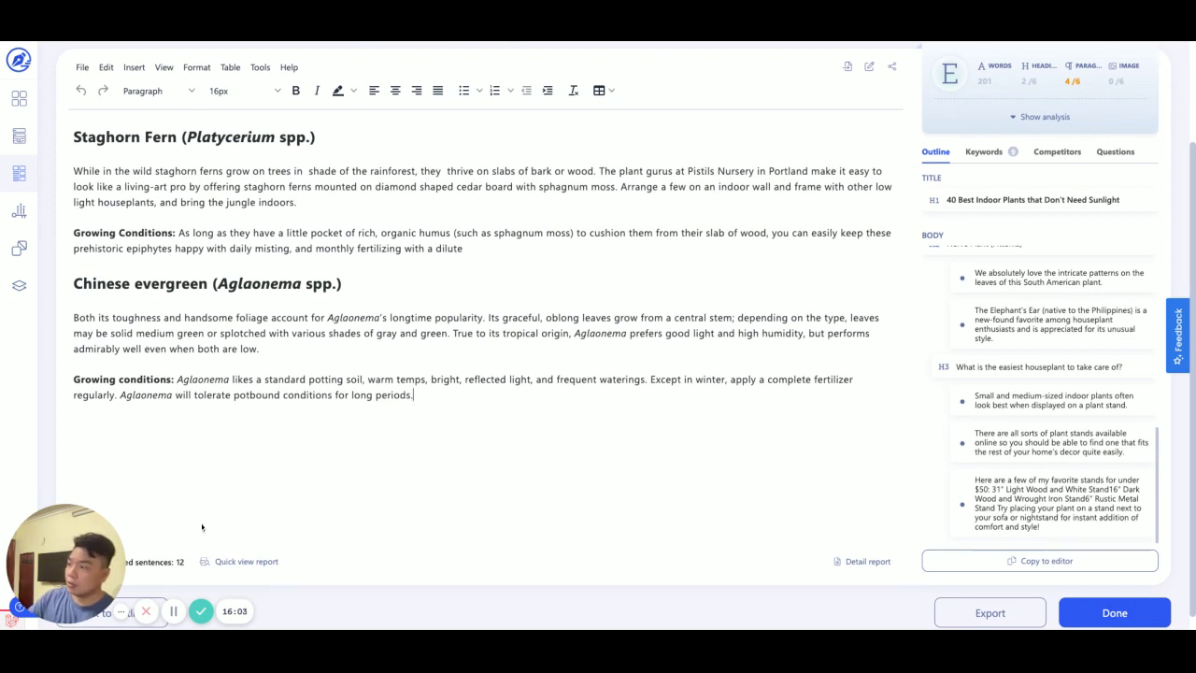
Step: Open the plagiarism results and run a confirmed rescan of the whole draft
{"action": "left_click", "coordinate": [244, 561]}
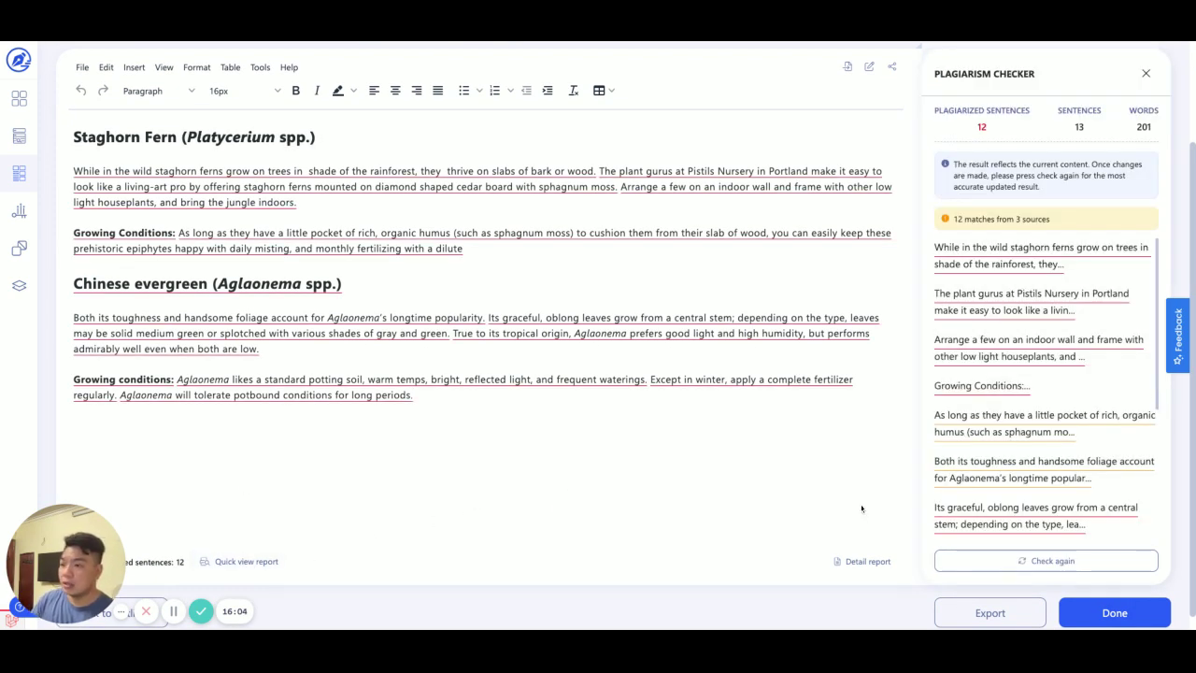
{"action": "left_click", "coordinate": [1062, 561]}
{"action": "left_click", "coordinate": [712, 360]}
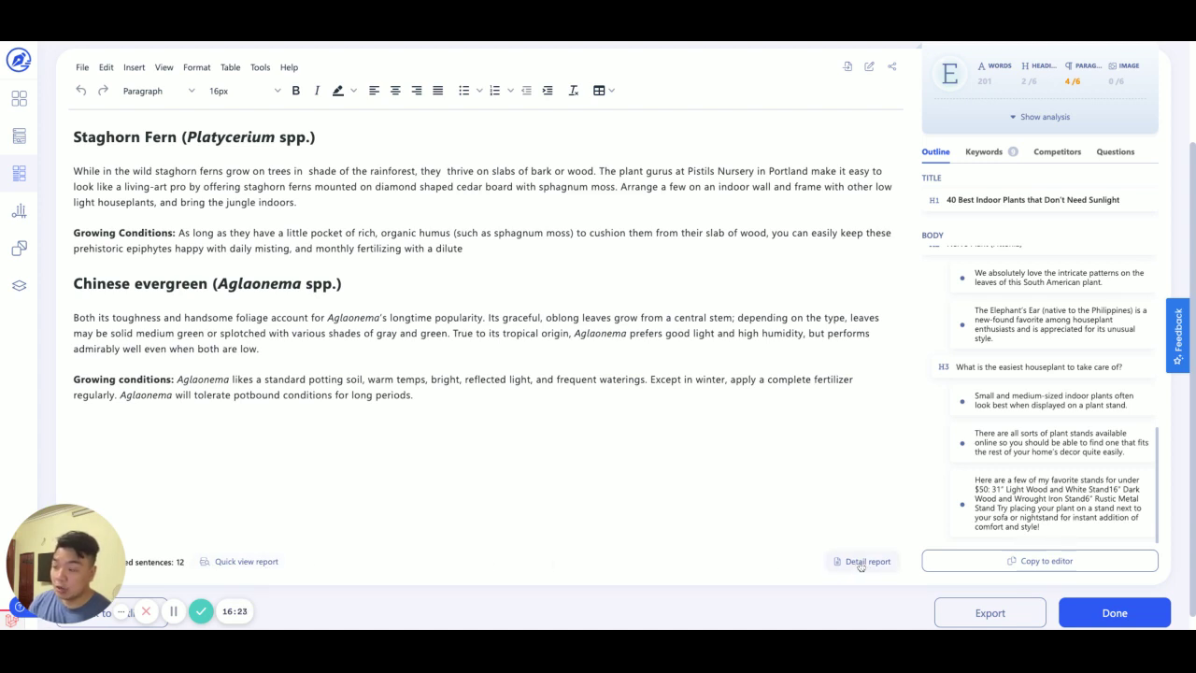
{"action": "left_click", "coordinate": [246, 562]}
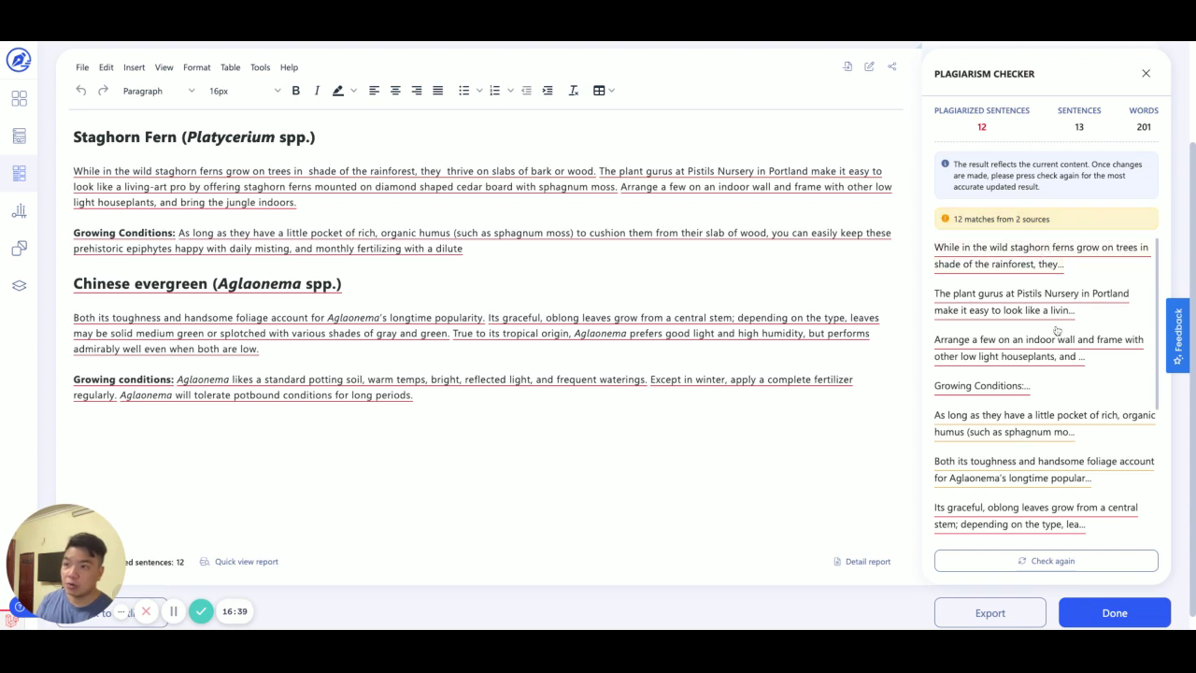
Step: Inspect the sources of the first and Pistils Nursery matched sentences, then rescan the draft
{"action": "left_click", "coordinate": [1009, 270]}
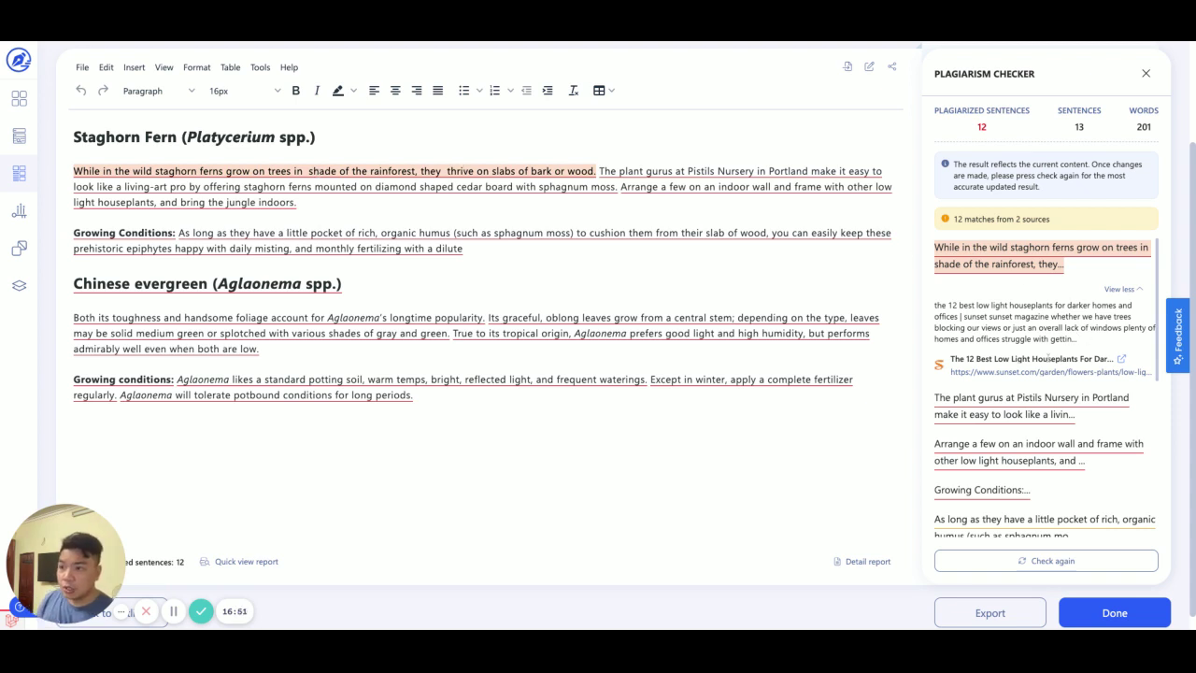
{"action": "scroll", "coordinate": [987, 292], "scroll_direction": "down", "scroll_amount": 2}
{"action": "scroll", "coordinate": [987, 291], "scroll_direction": "up", "scroll_amount": 1}
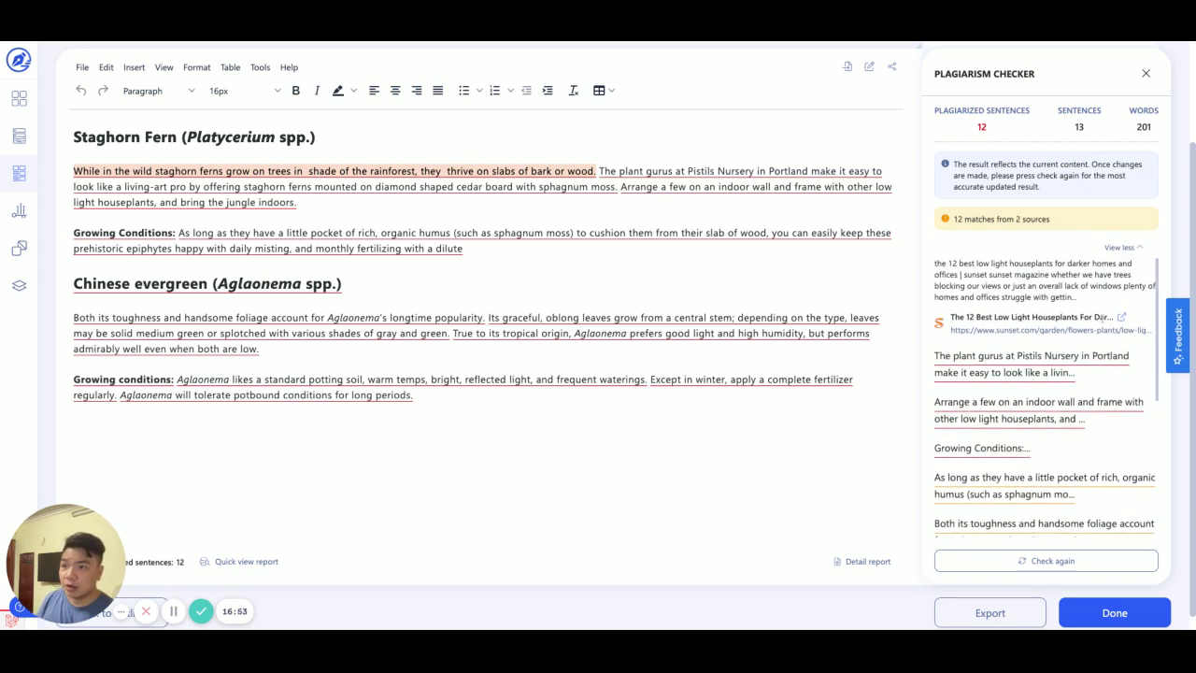
{"action": "scroll", "coordinate": [983, 291], "scroll_direction": "up", "scroll_amount": 1}
{"action": "left_click", "coordinate": [1027, 405]}
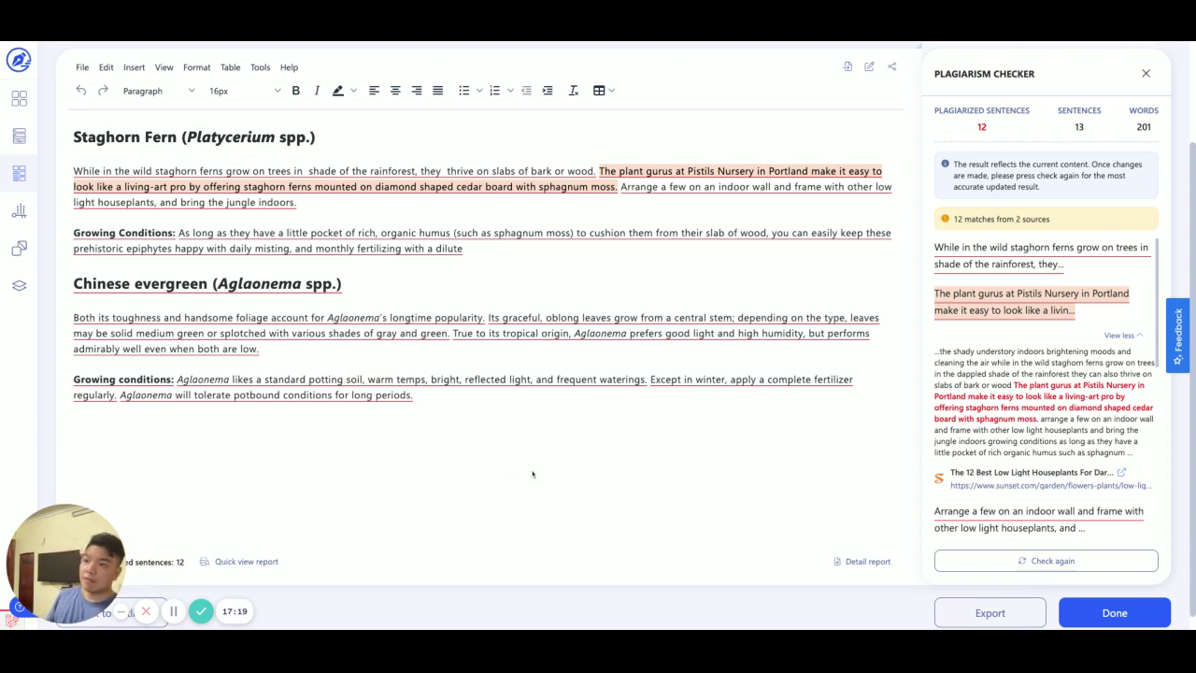
{"action": "left_click", "coordinate": [1030, 566]}
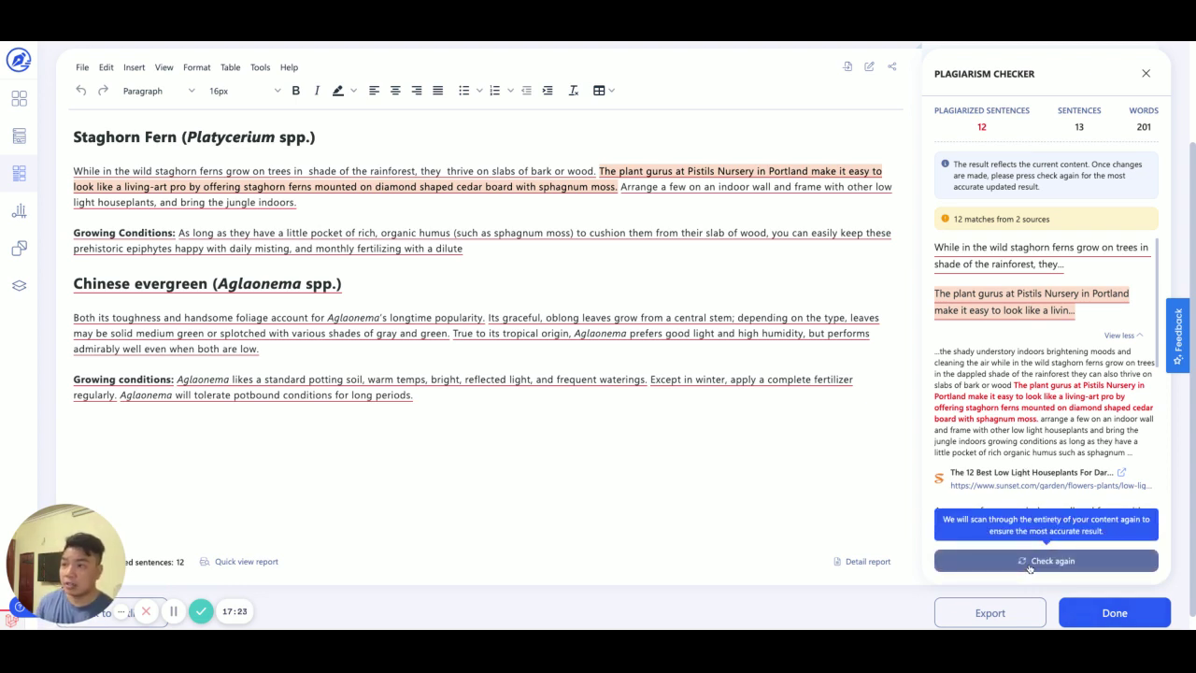
Step: Close the Plagiarism Checker and return to Step 1, 'Outline to use'
{"action": "left_click", "coordinate": [1143, 75]}
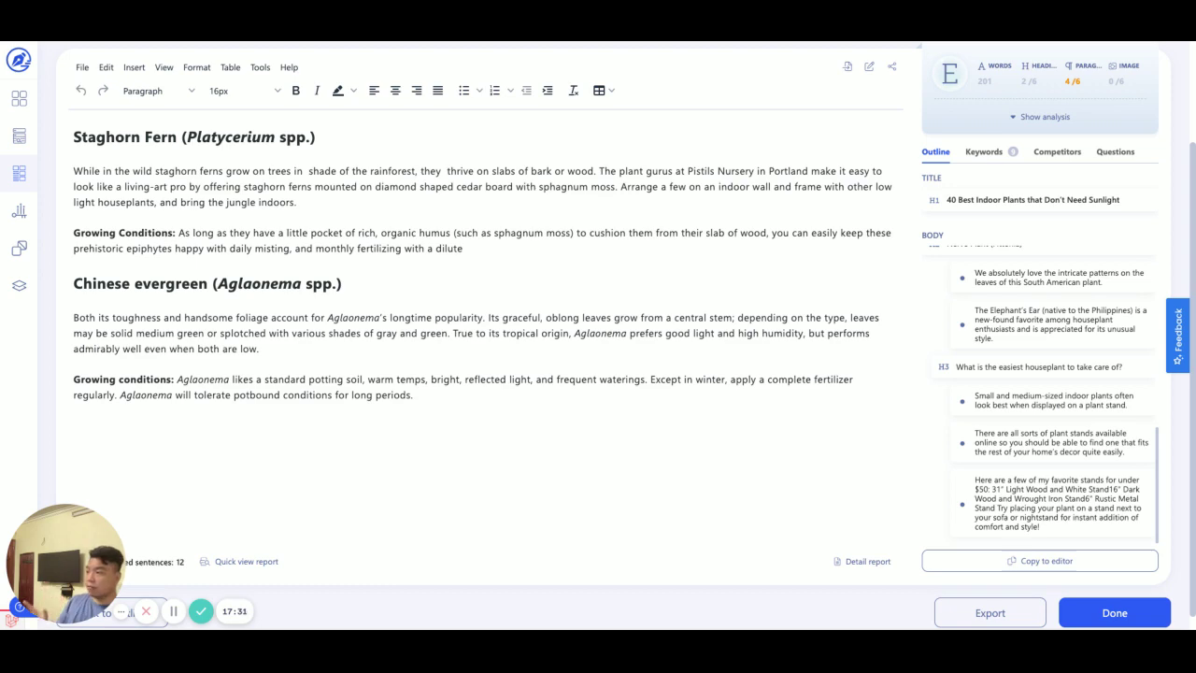
{"action": "scroll", "coordinate": [699, 406], "scroll_direction": "up", "scroll_amount": 2}
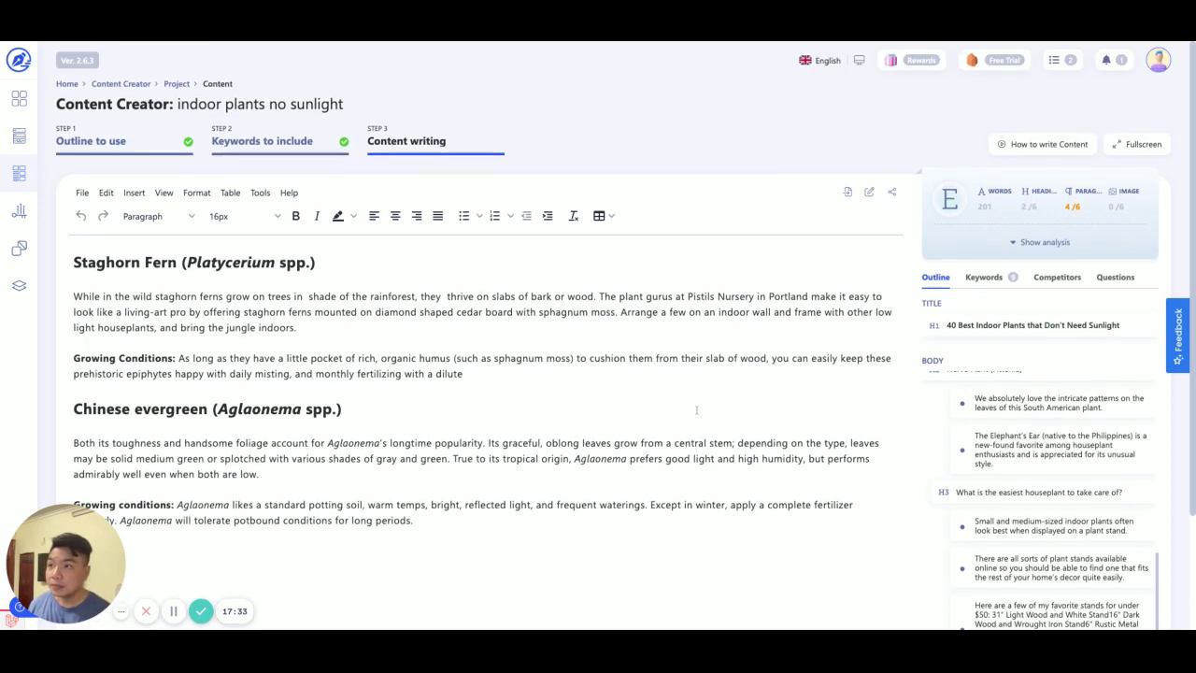
{"action": "scroll", "coordinate": [699, 393], "scroll_direction": "down", "scroll_amount": 2}
{"action": "scroll", "coordinate": [705, 372], "scroll_direction": "up", "scroll_amount": 3}
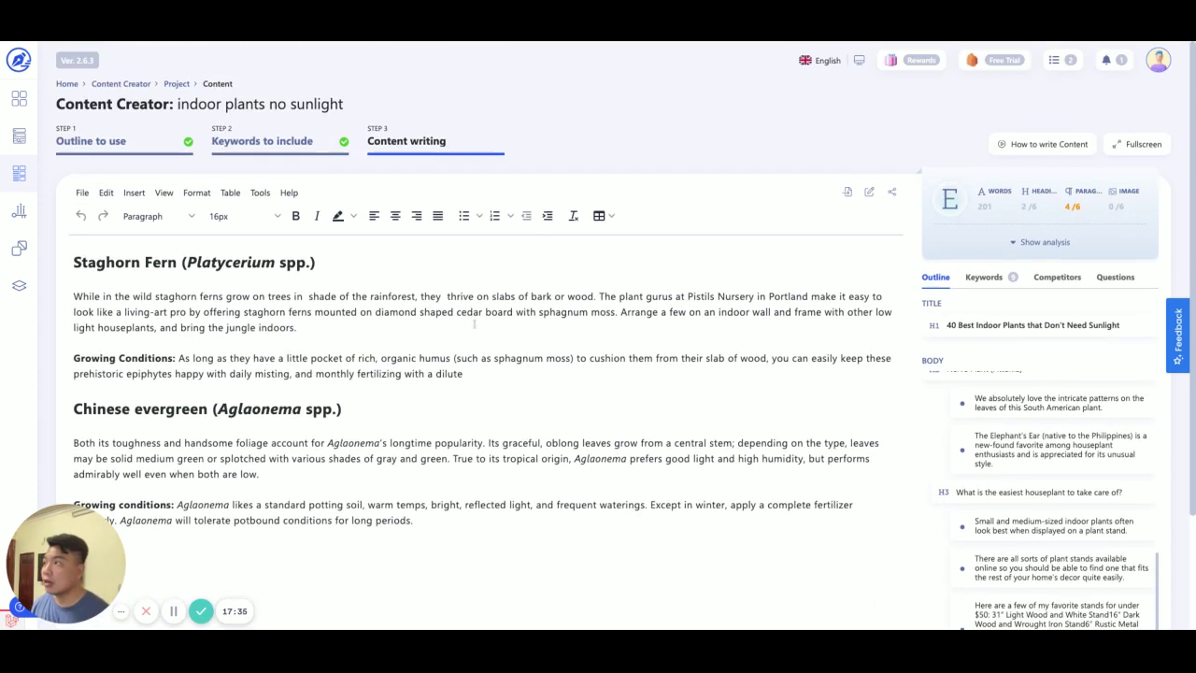
{"action": "double_click", "coordinate": [118, 141]}
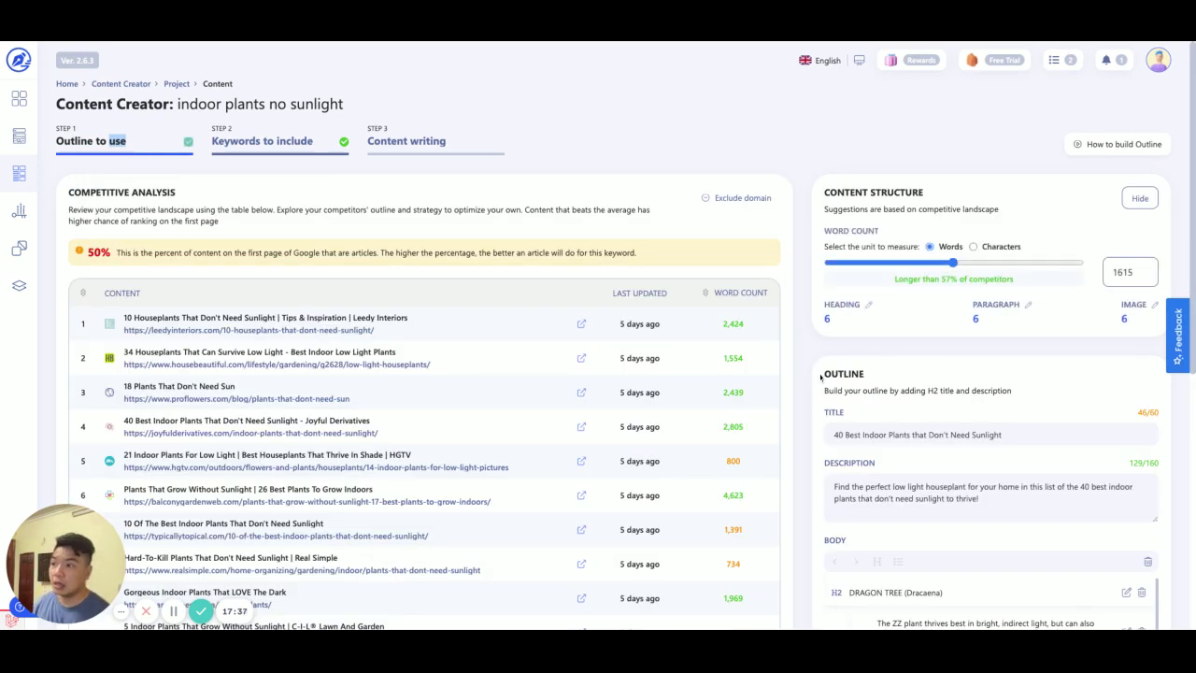